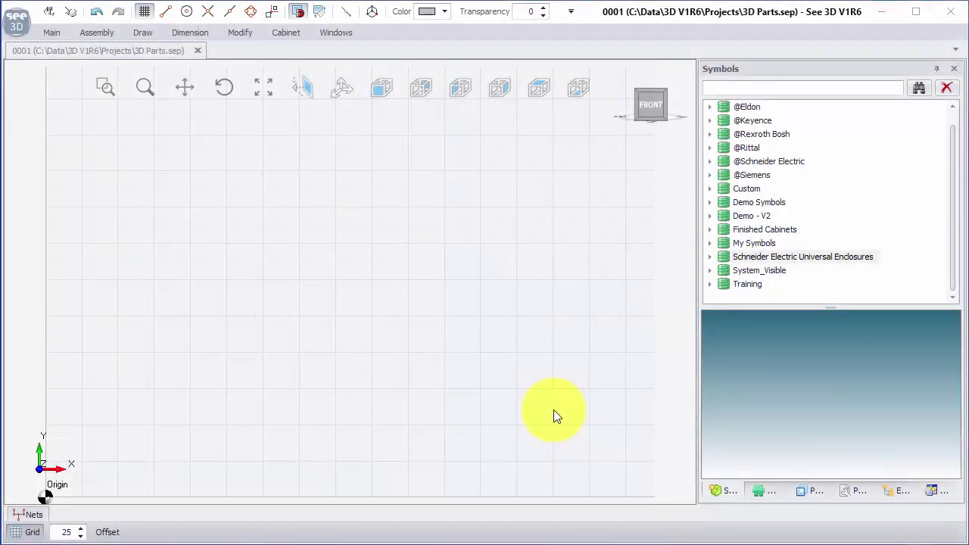
Expand the Schneider Electric Universal Enclosures library and locate its .3DModels folder and .ses3d file in the Symbols folder in File Explorer.
left_click(710, 255)
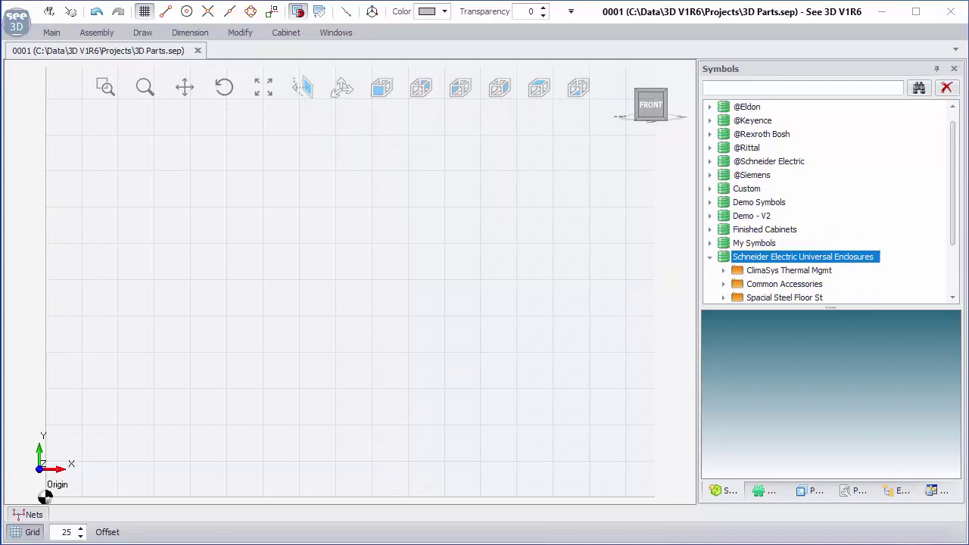
key("alt+Tab")
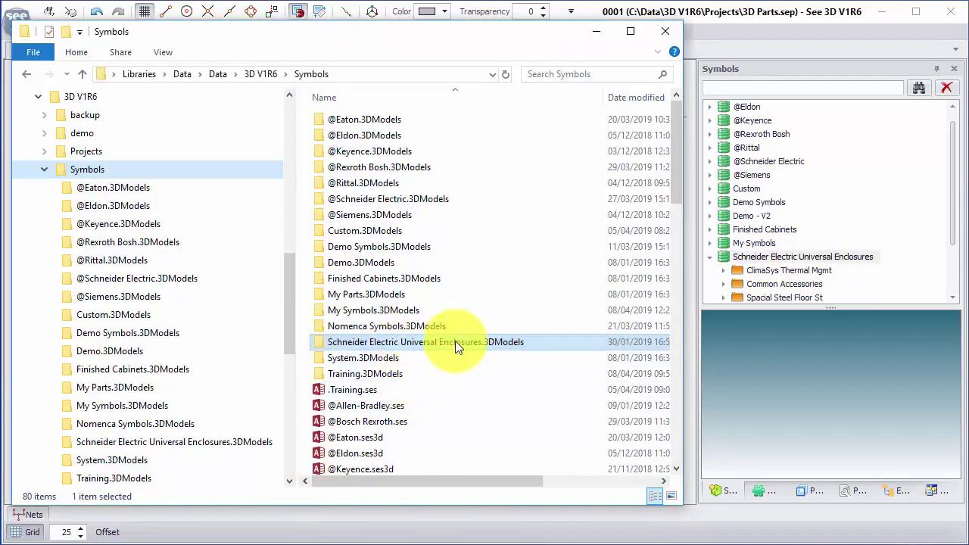
scroll(459, 341, "down", 9)
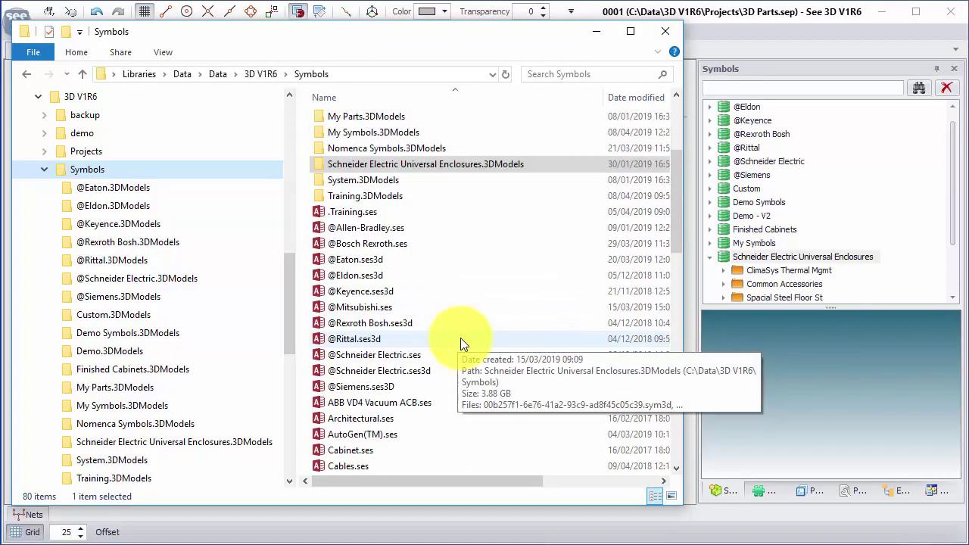
scroll(459, 342, "down", 10)
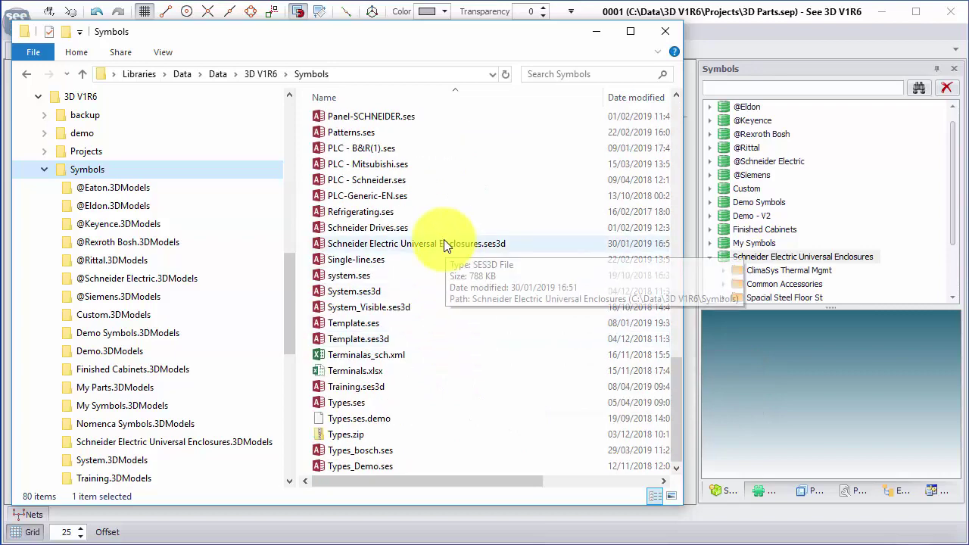
left_click(445, 244)
scroll(487, 275, "up", 19)
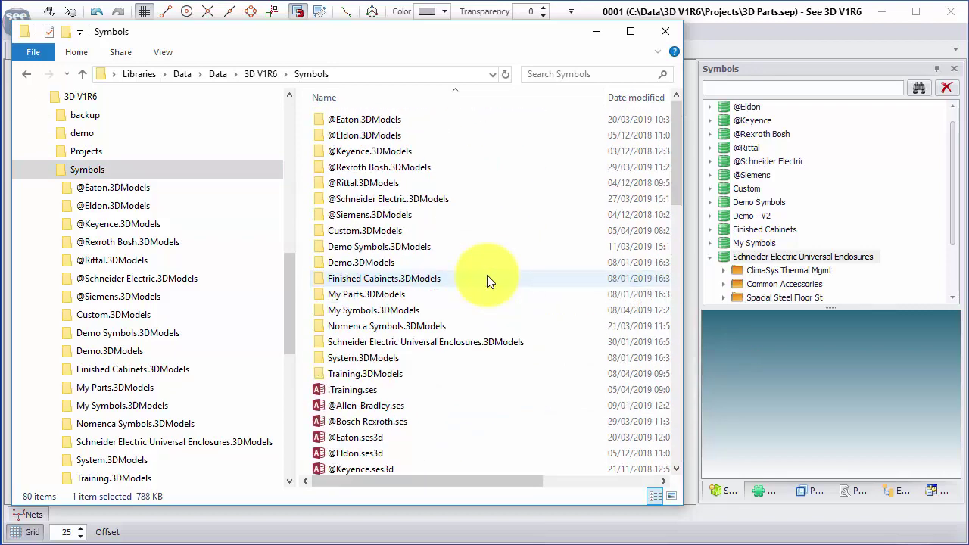
left_click(430, 345)
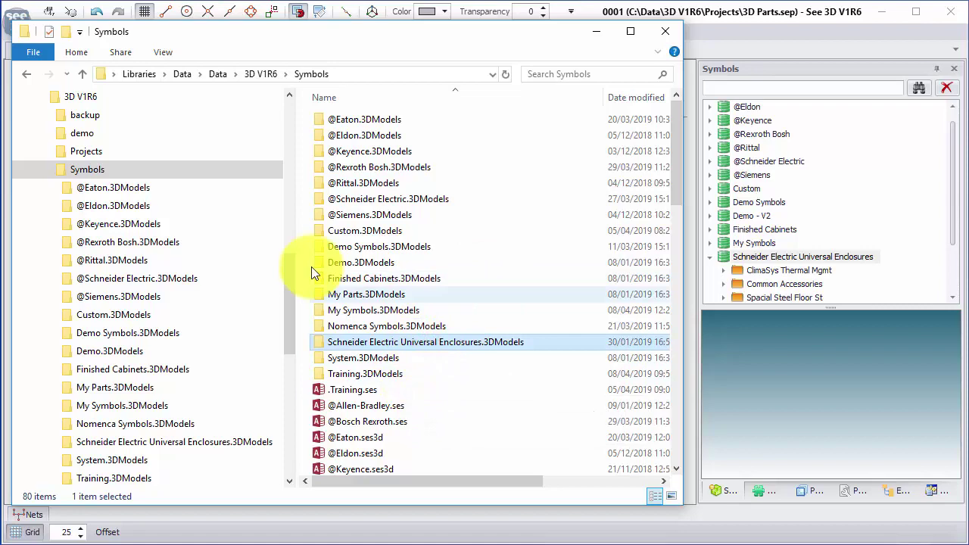
left_click(603, 31)
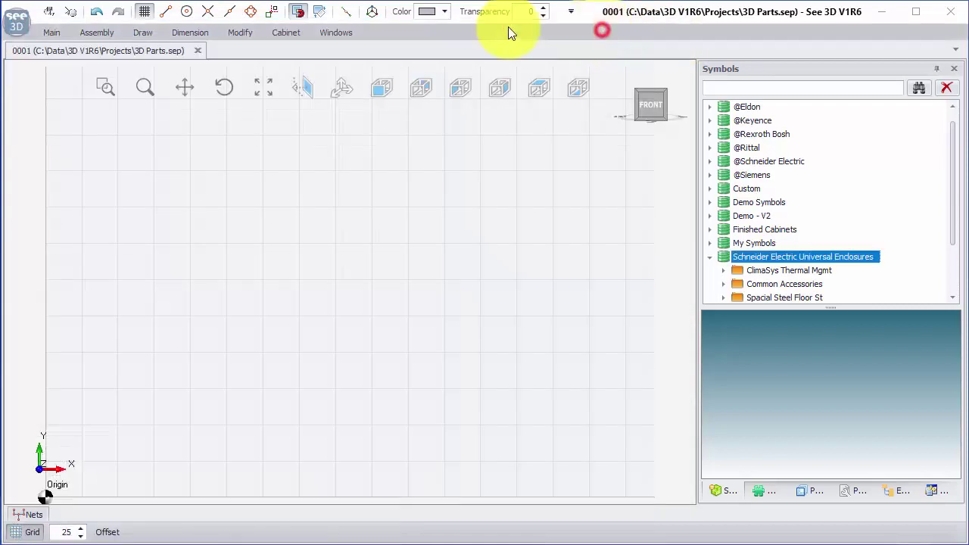
Check the Templates and Symbols folder paths in the global environment settings.
left_click(18, 23)
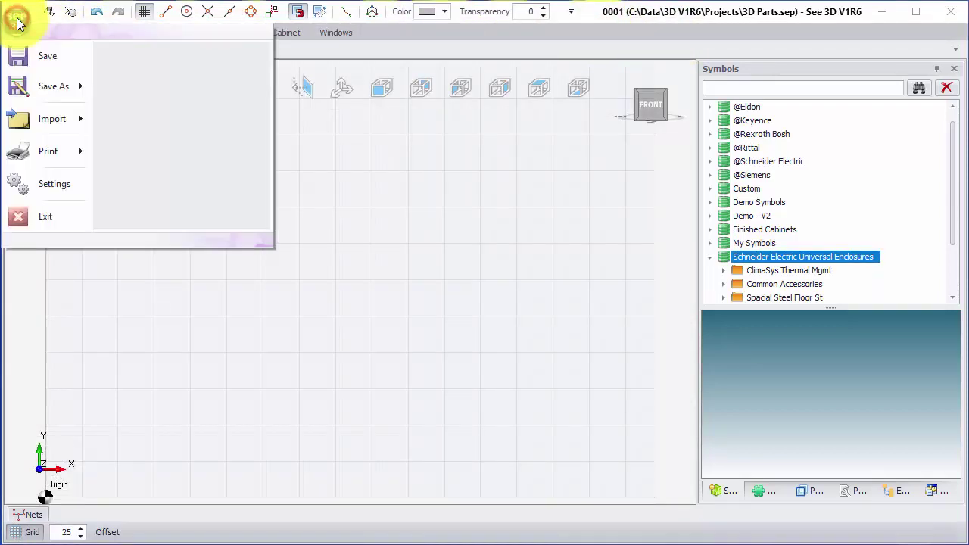
left_click(16, 182)
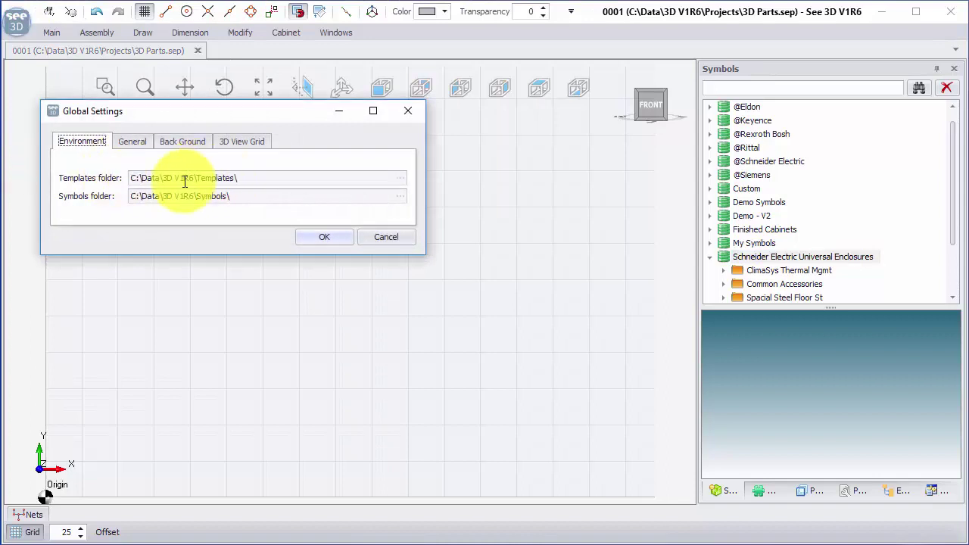
left_click(412, 112)
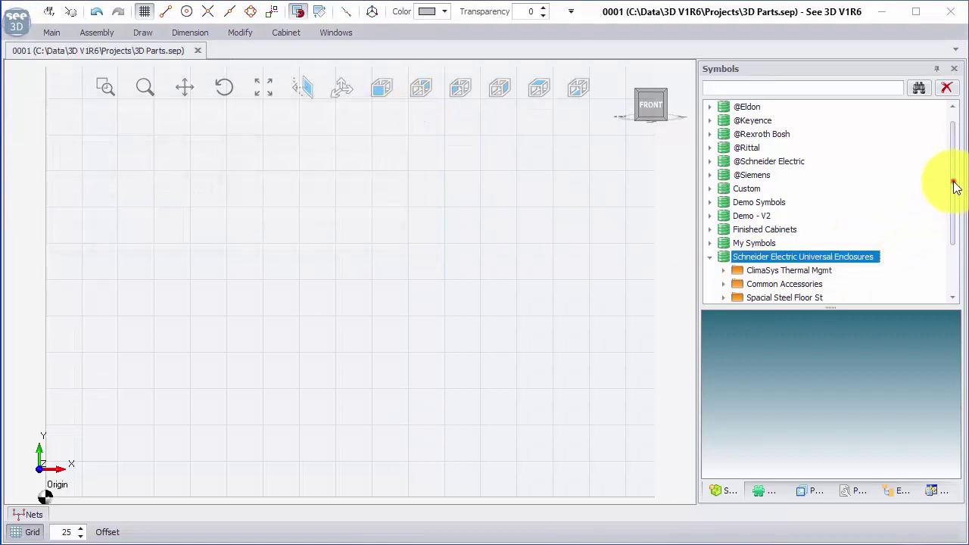
Place one SF wo/mount plate 1200x600x400 enclosure from the SPACIAL SF W/O M PLATE folder near the drawing origin.
left_click_drag(956, 187, 952, 217)
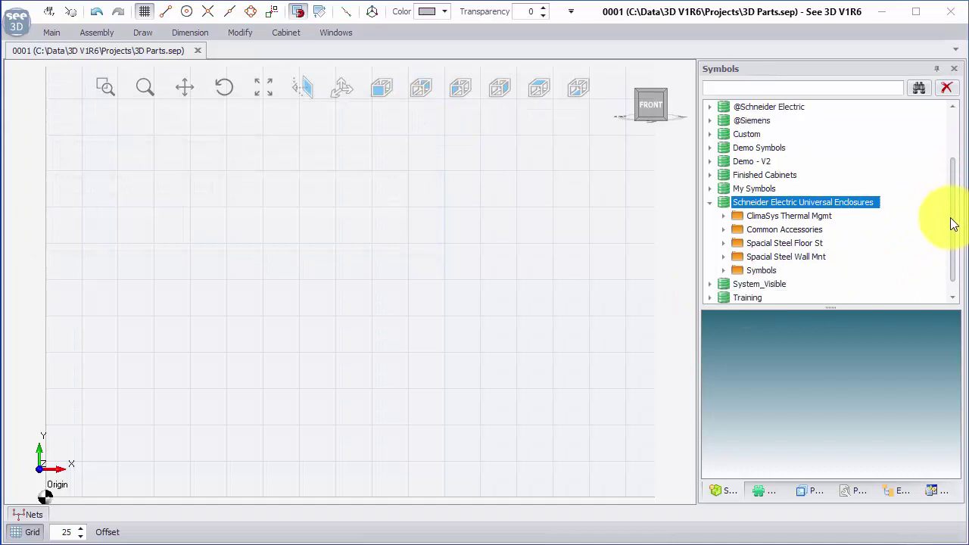
left_click(724, 242)
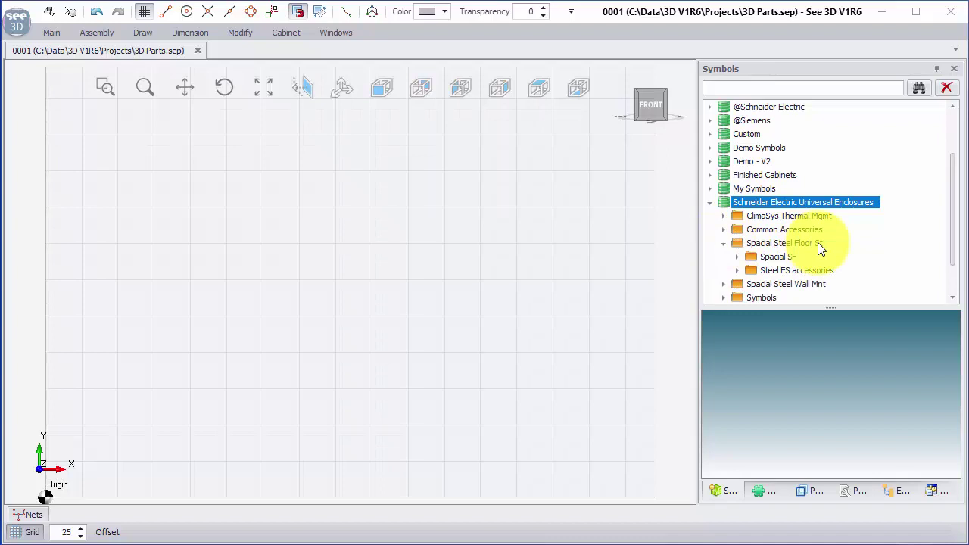
left_click(737, 257)
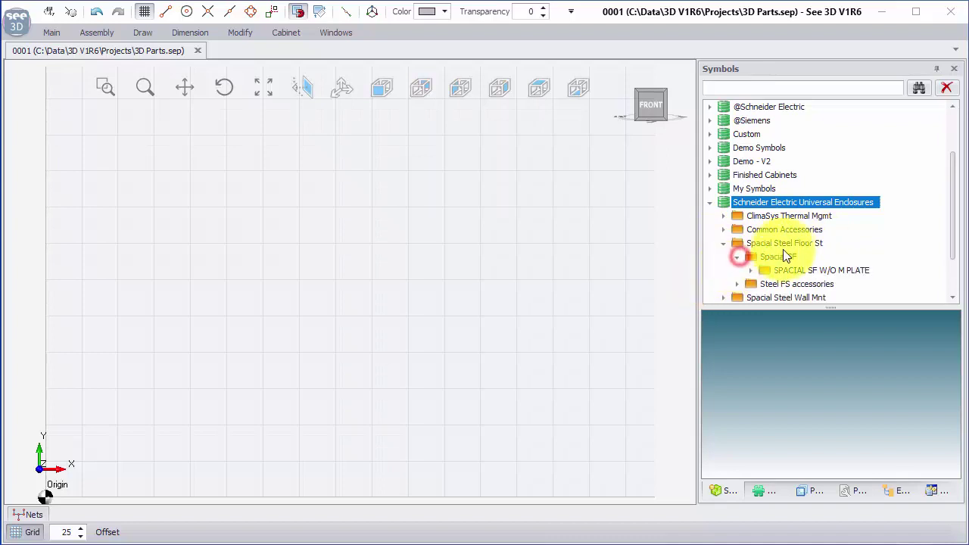
left_click(751, 270)
scroll(818, 250, "down", 2)
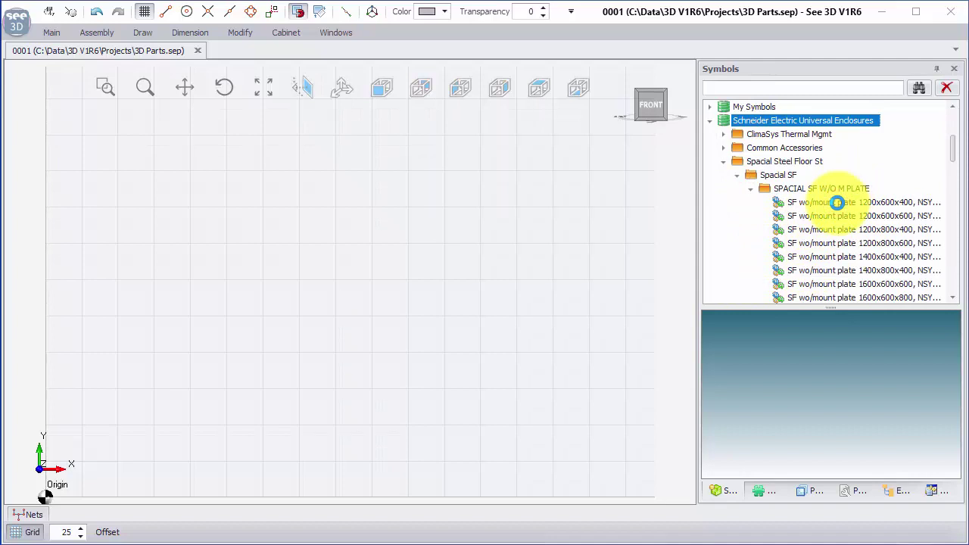
left_click_drag(836, 202, 142, 373)
left_click(140, 369)
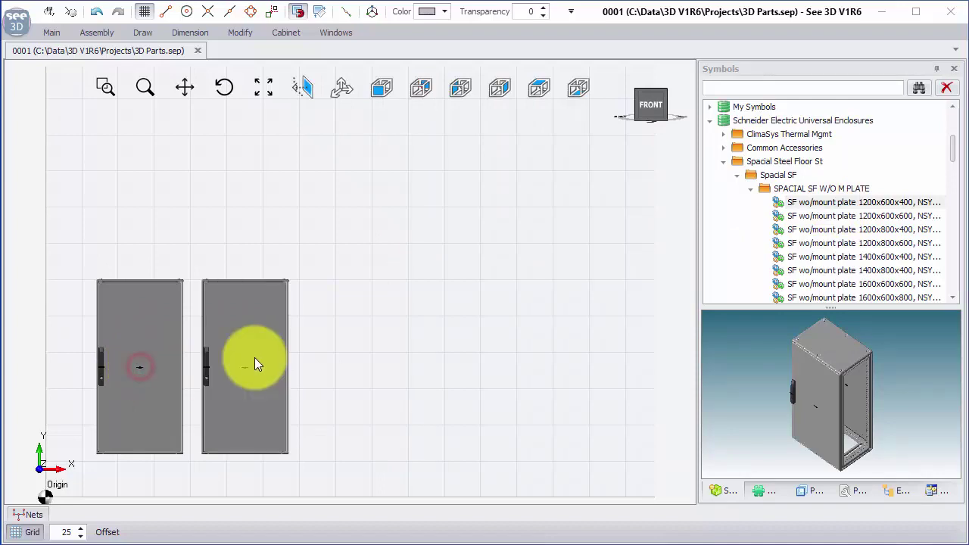
middle_click_drag(254, 360, 219, 368)
key("Escape")
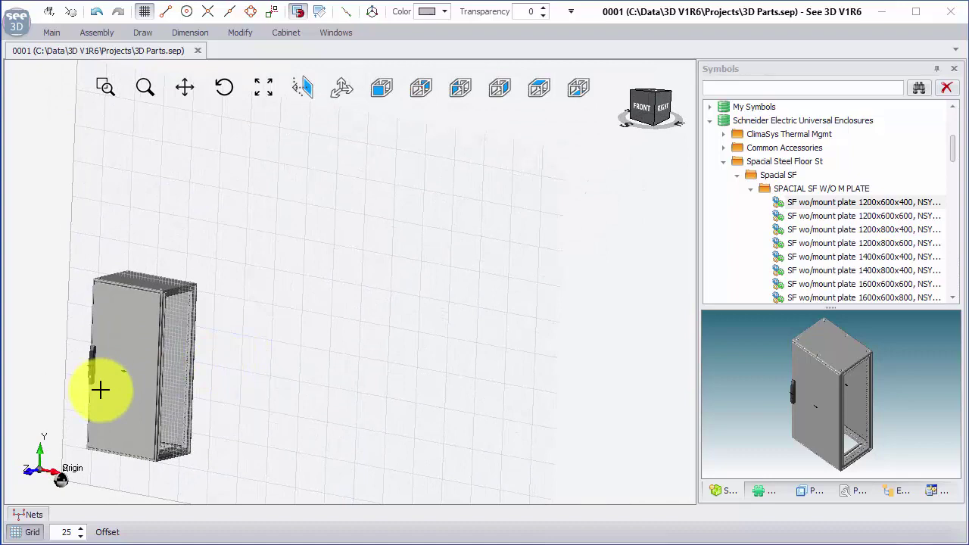
Inspect the placed enclosure up close, picking its front door, top and rear panel individually.
scroll(101, 389, "up", 5)
scroll(144, 400, "down", 5)
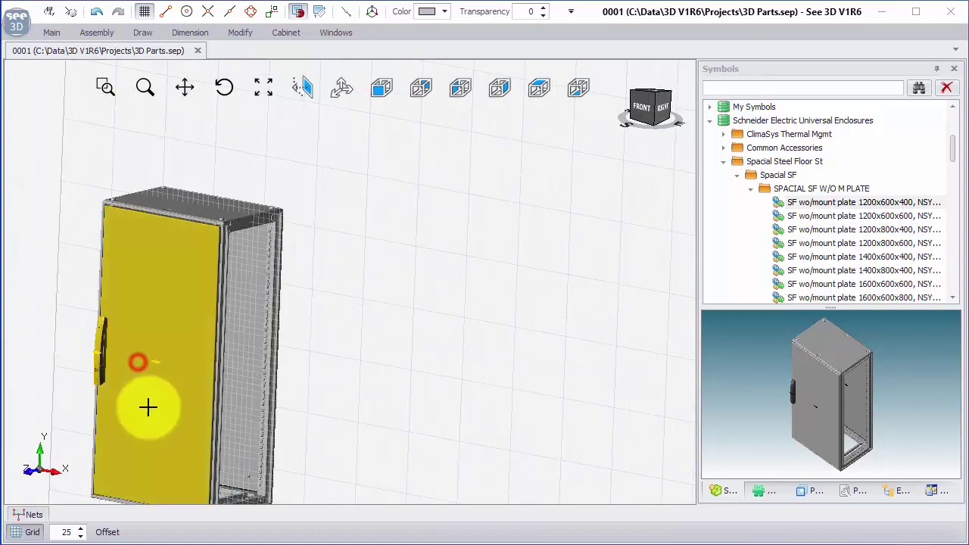
middle_click_drag(171, 387, 203, 353, "ctrl")
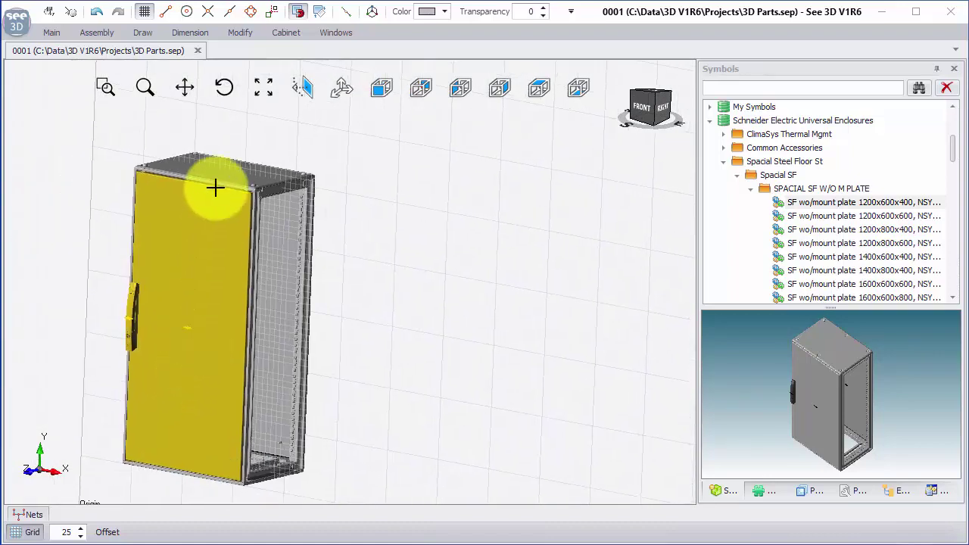
left_click(221, 172)
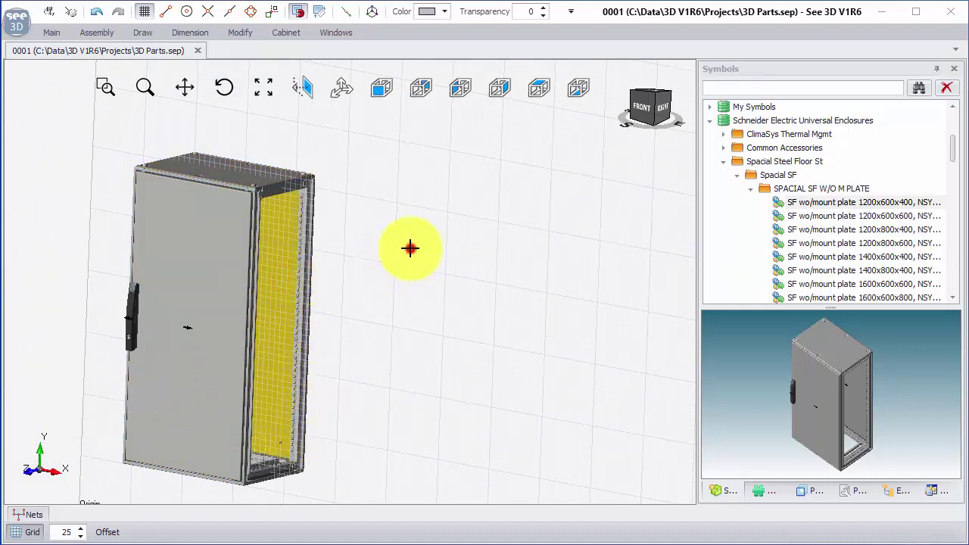
middle_click_drag(435, 288, 455, 280)
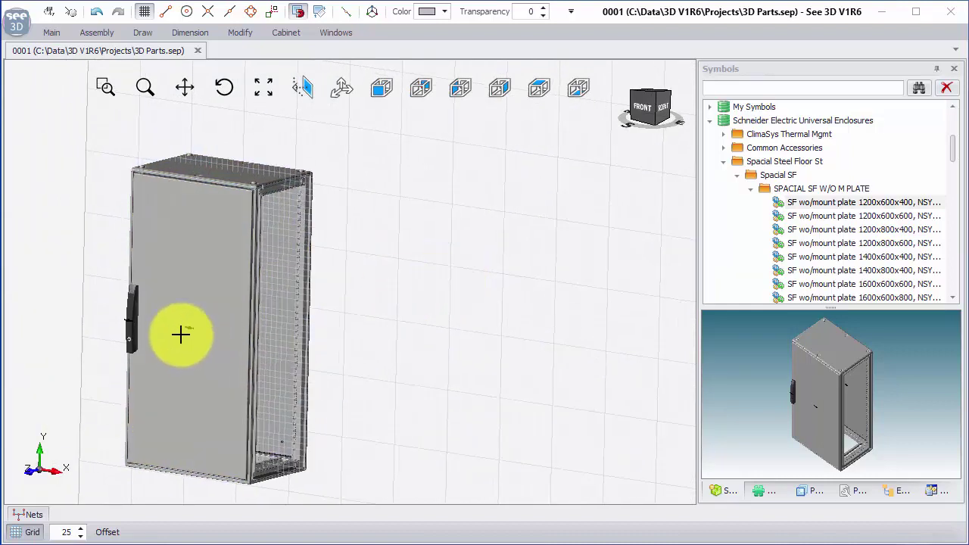
Try moving the front door off the enclosure and aligning it against the front frame.
left_click(169, 358)
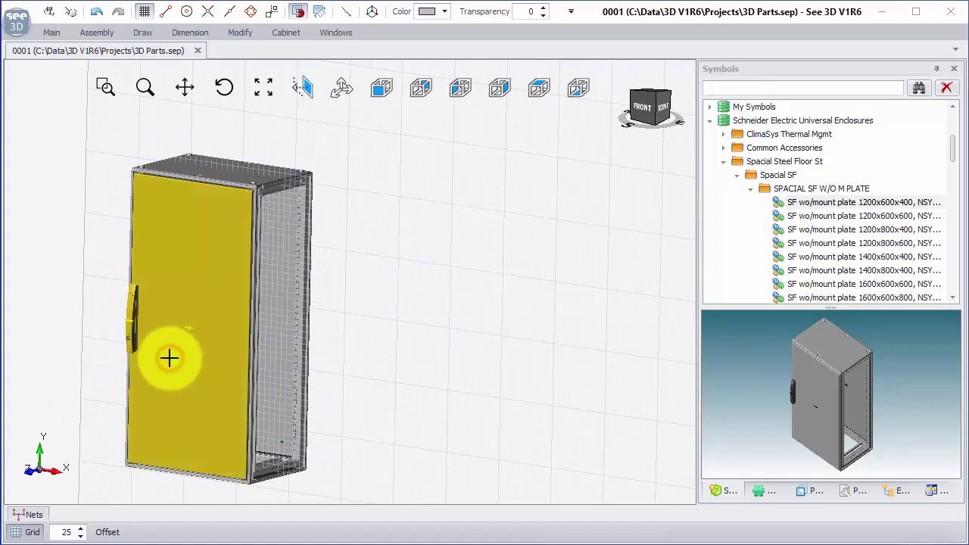
left_click_drag(172, 356, 297, 17)
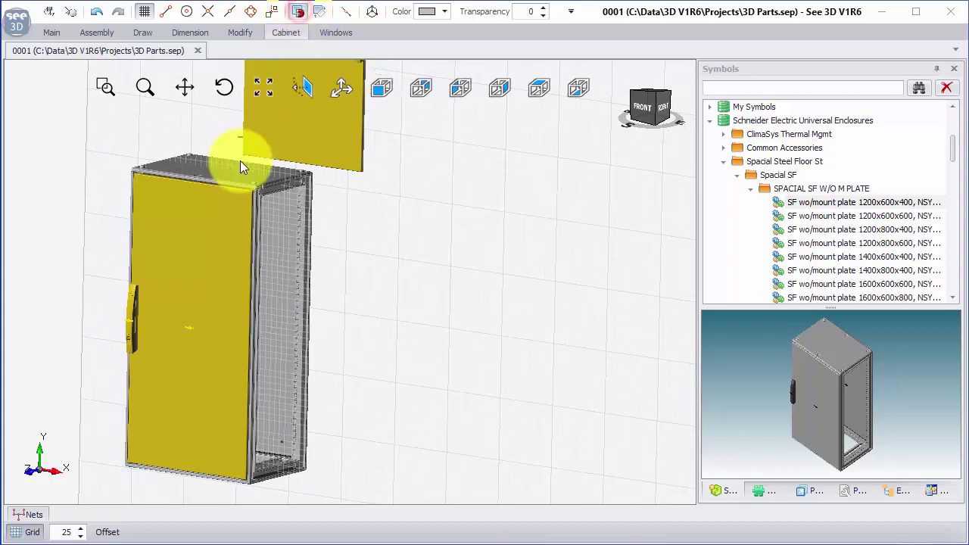
left_click_drag(146, 382, 208, 253)
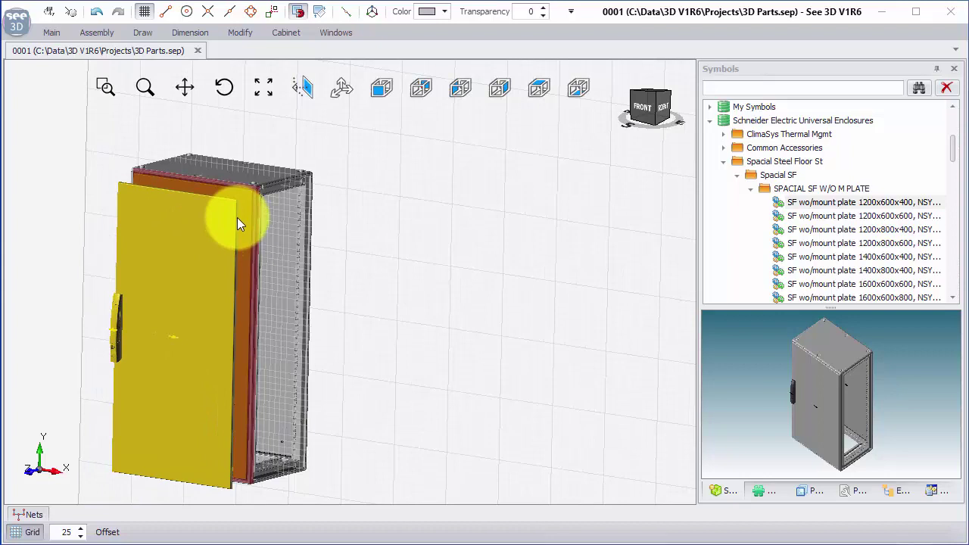
left_click_drag(173, 379, 173, 378)
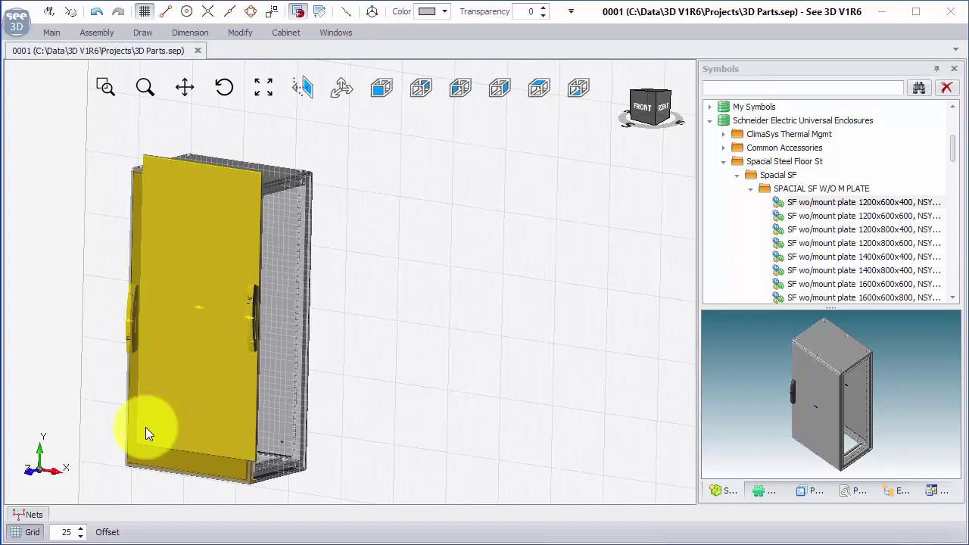
left_click_drag(146, 427, 246, 229)
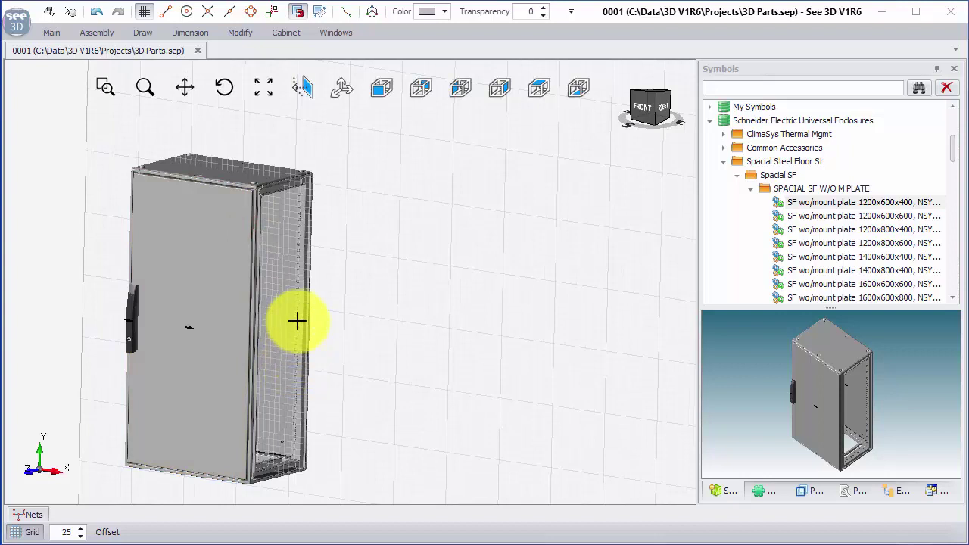
Attach the 2 std side panels 1200x400, NSY2SP124 from Steel FS accessories to the enclosure's open right side.
left_click(754, 188)
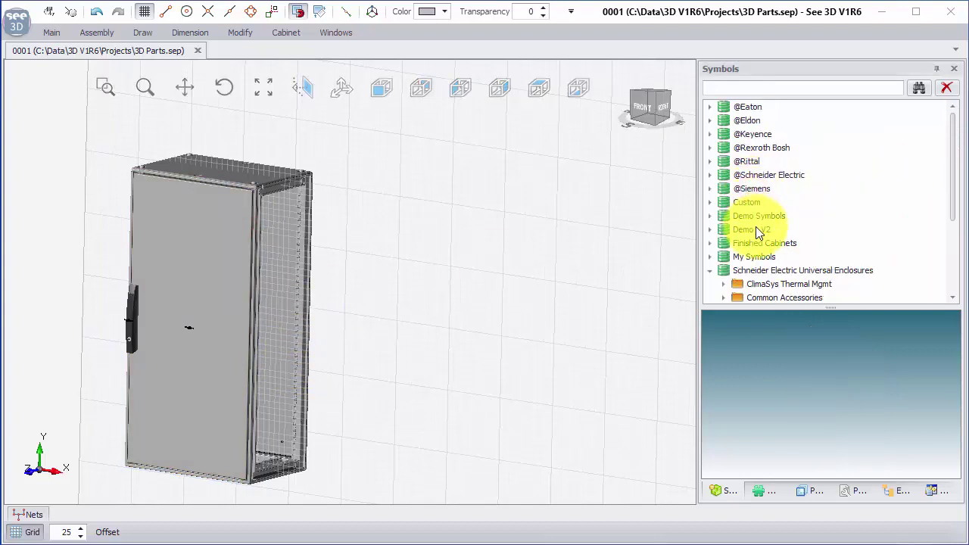
left_click(736, 228)
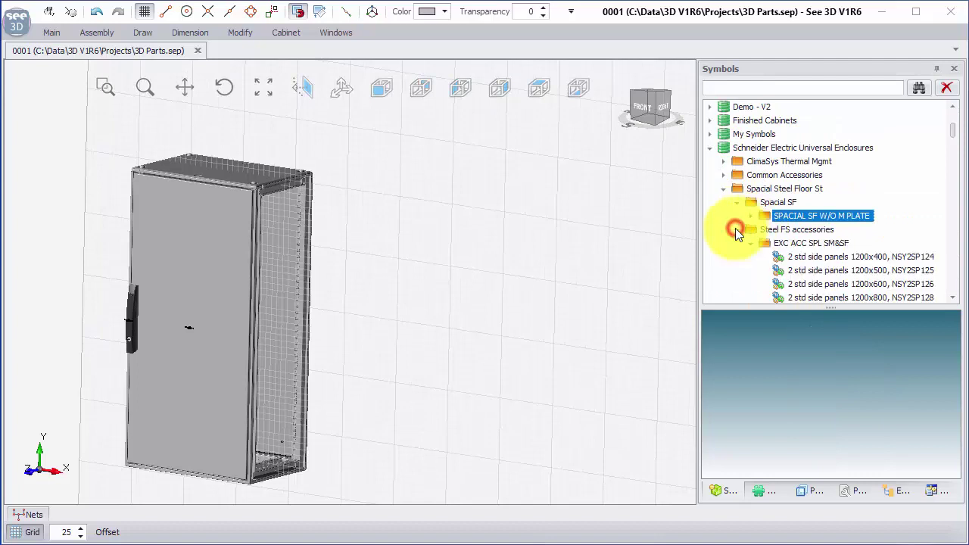
scroll(831, 191, "down", 2)
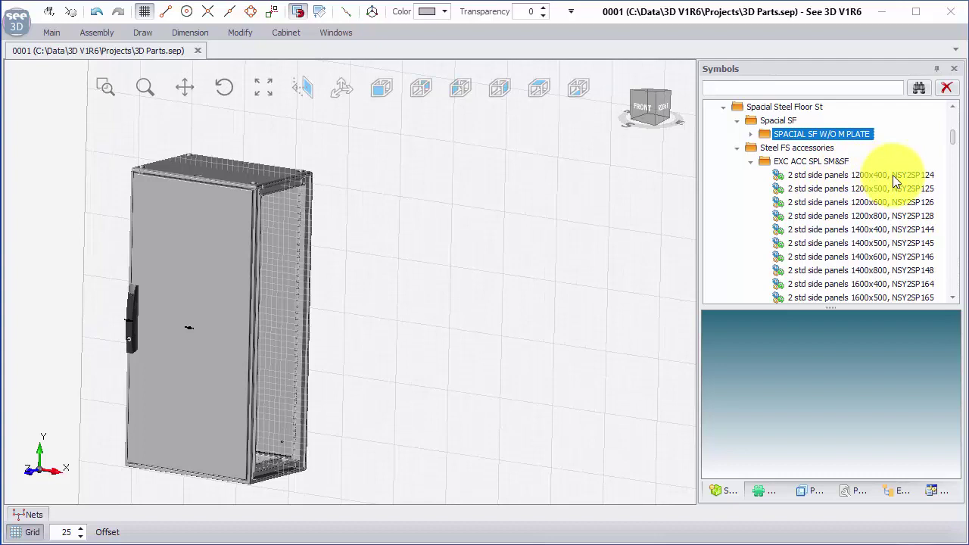
left_click_drag(893, 175, 288, 377)
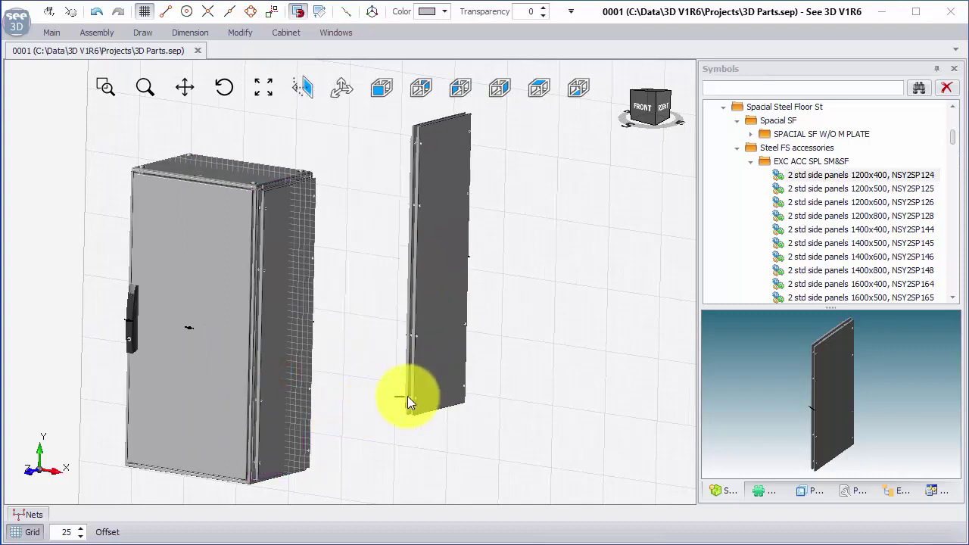
key("Escape")
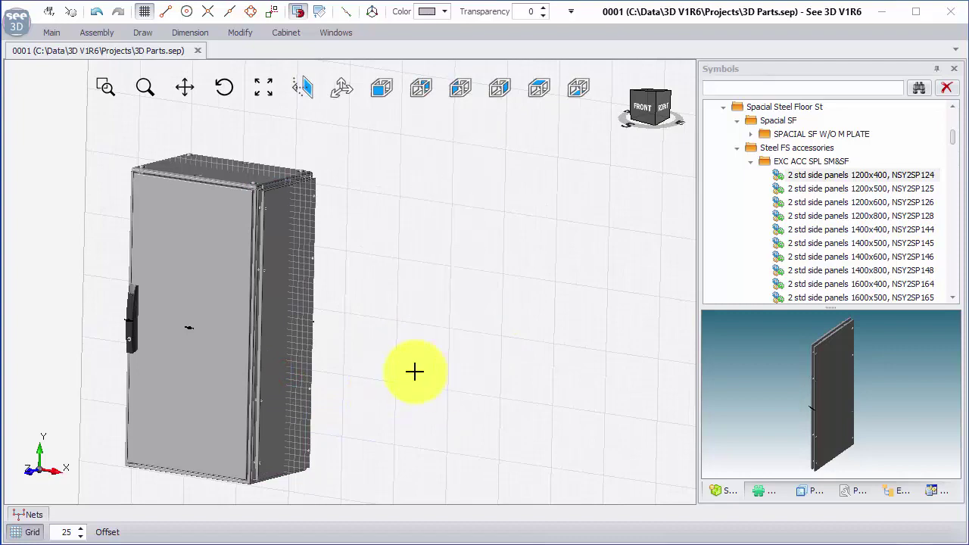
Move one of the two side panels from the enclosure's right side onto its open left side.
middle_click_drag(274, 365, 282, 362)
scroll(278, 346, "up", 5)
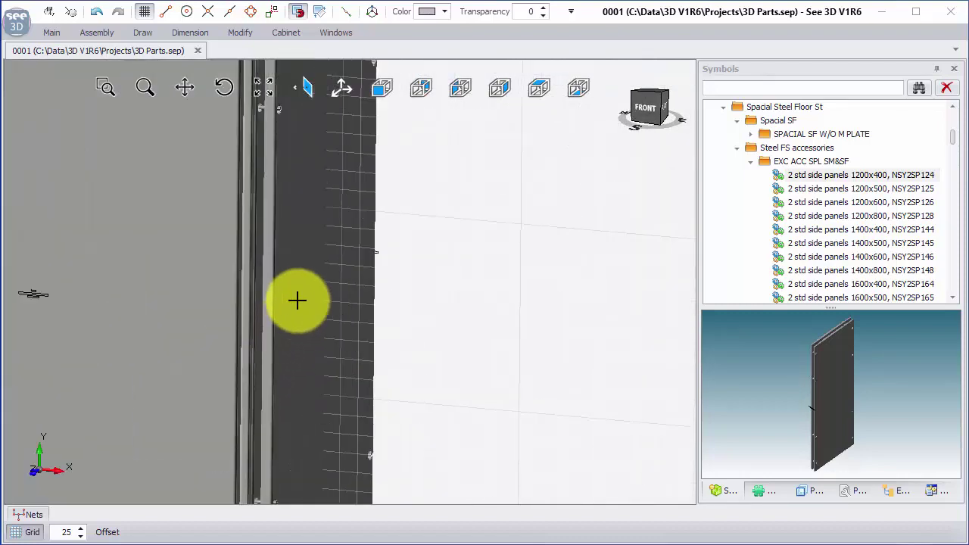
scroll(288, 282, "down", 3)
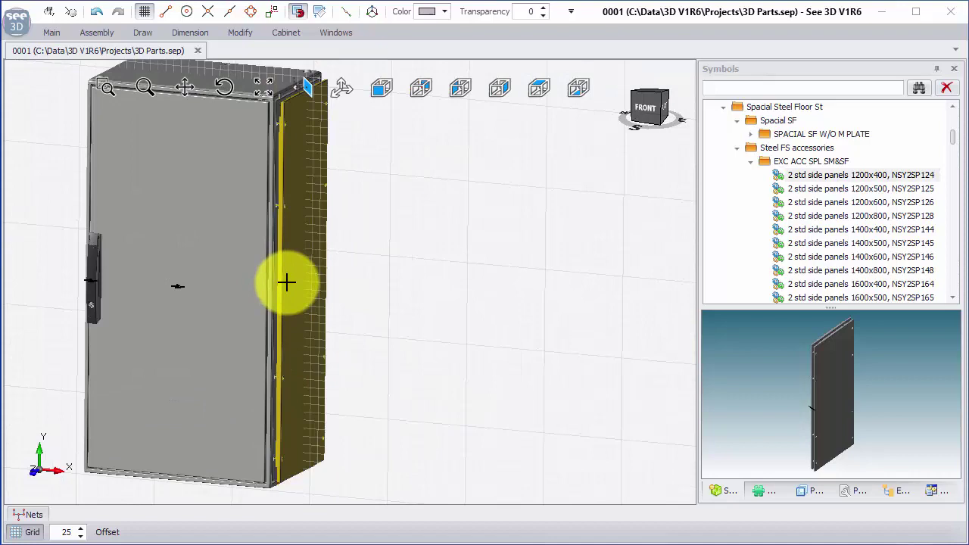
middle_click_drag(288, 282, 52, 251)
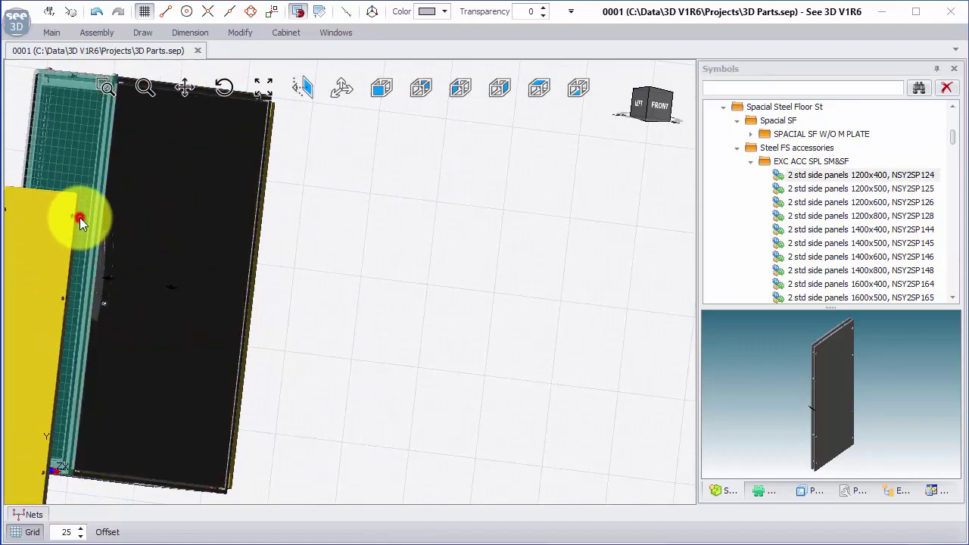
left_click(79, 217)
middle_click_drag(277, 259, 241, 265)
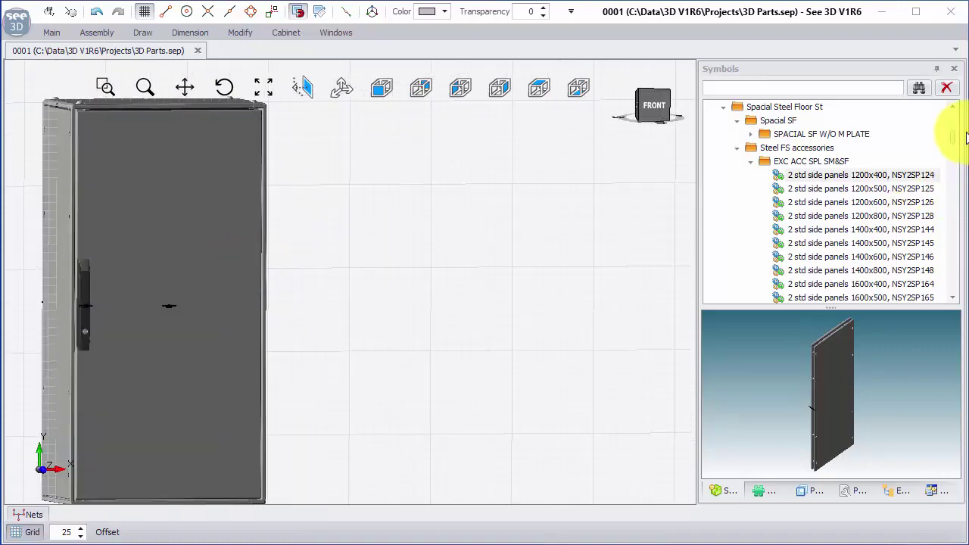
Place the Front plinth 100x600, NSYSPF6100 from the Steel FS accessories beneath the enclosure's front edge.
left_click_drag(955, 141, 961, 175)
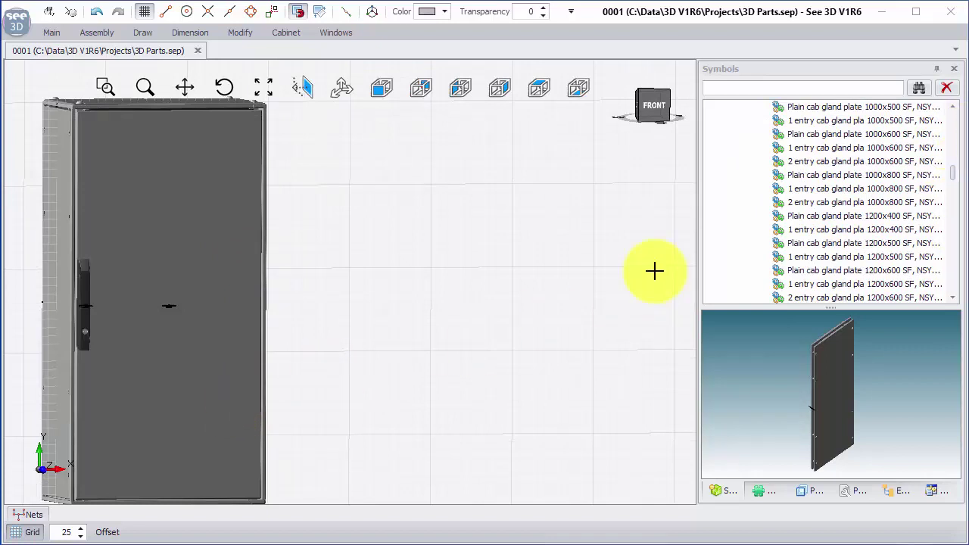
scroll(837, 212, "down", 10)
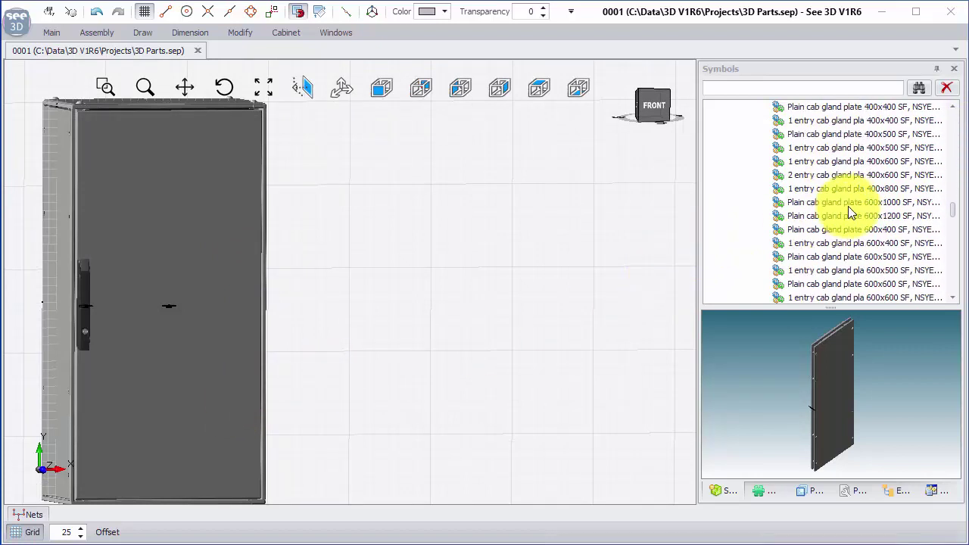
scroll(849, 214, "down", 10)
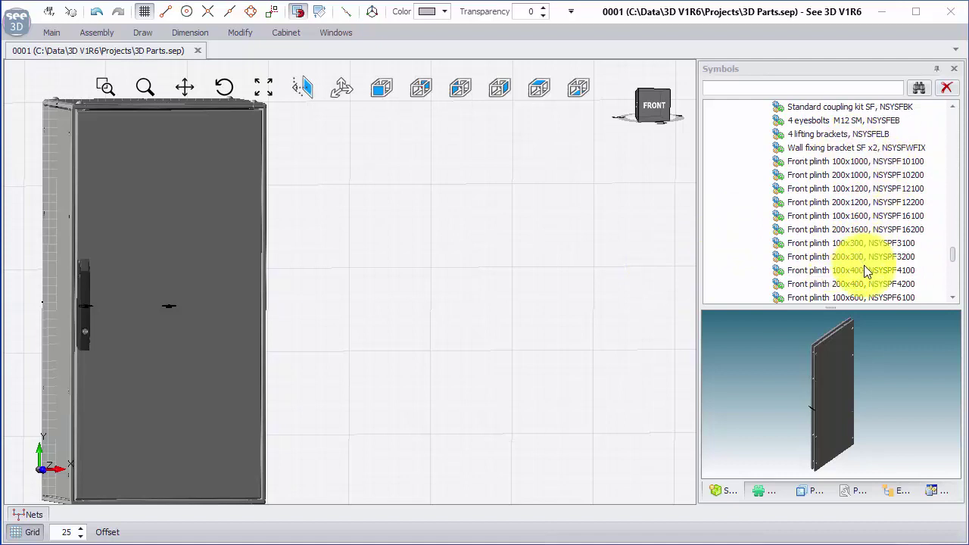
scroll(868, 273, "down", 1)
left_click(837, 257)
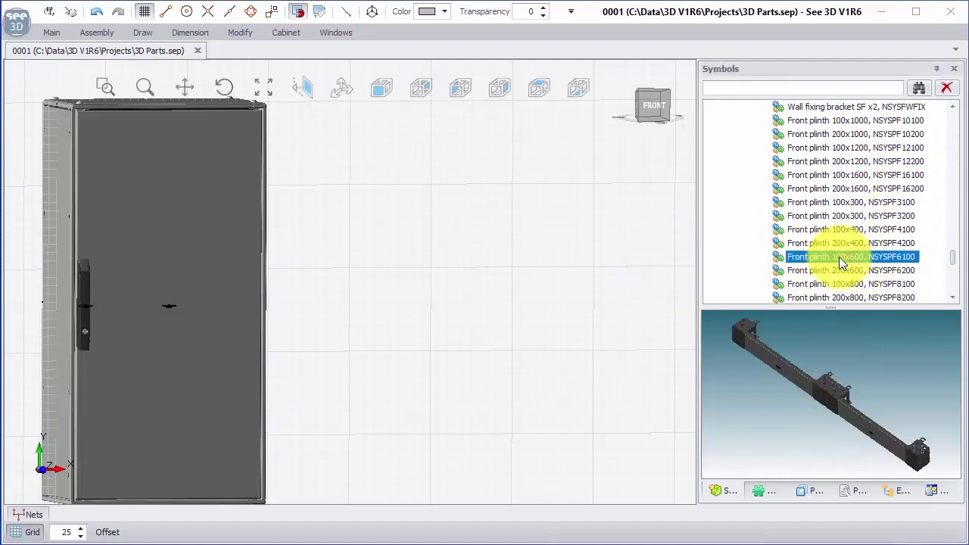
left_click(375, 415)
scroll(375, 414, "down", 3)
middle_click_drag(374, 416, 343, 385)
scroll(249, 459, "up", 3)
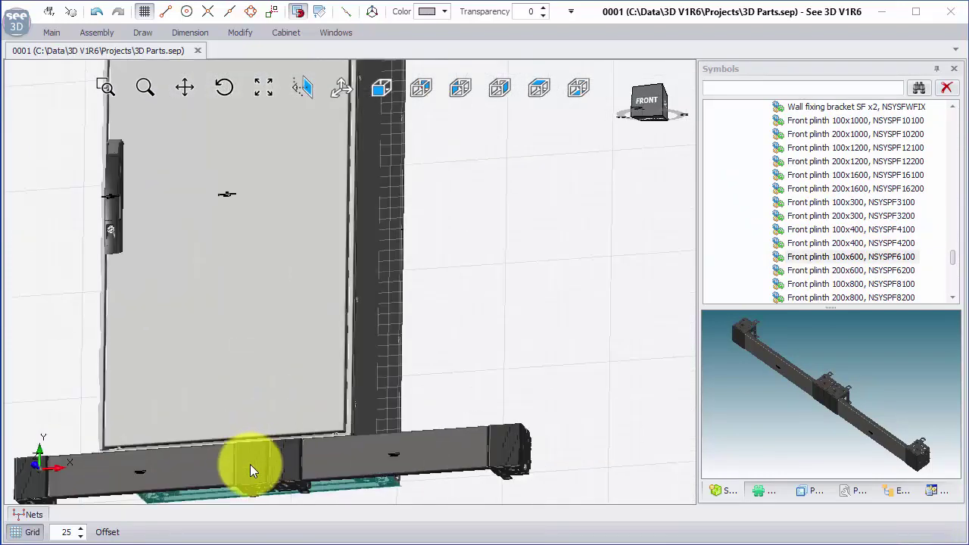
left_click(331, 441)
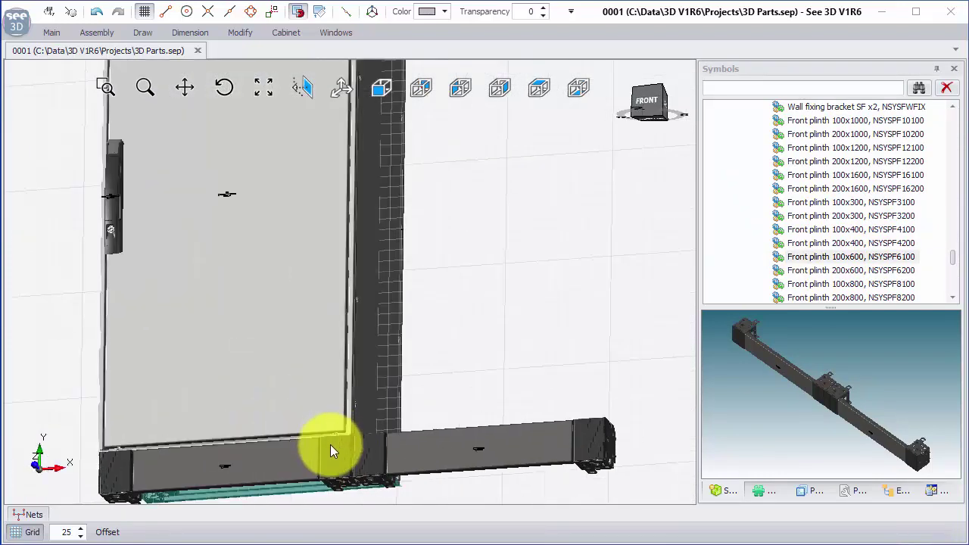
Move the second plinth piece from beside the enclosure to beneath its rear edge.
left_click(440, 444)
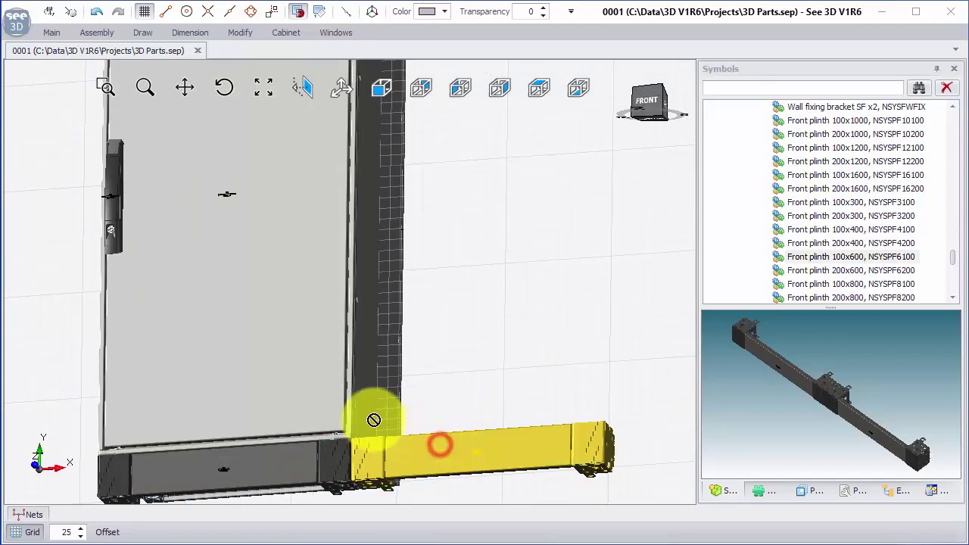
middle_click_drag(356, 437, 409, 466)
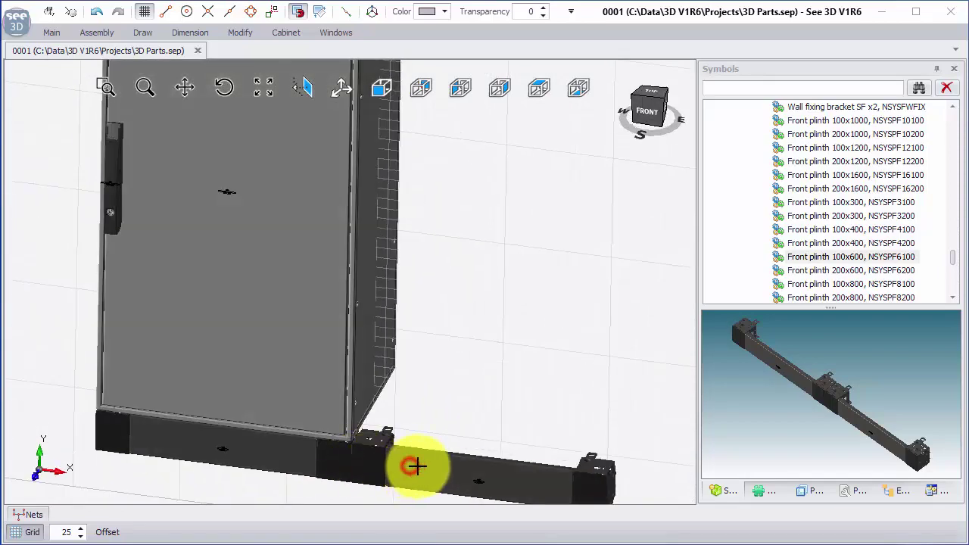
left_click_drag(412, 463, 174, 352)
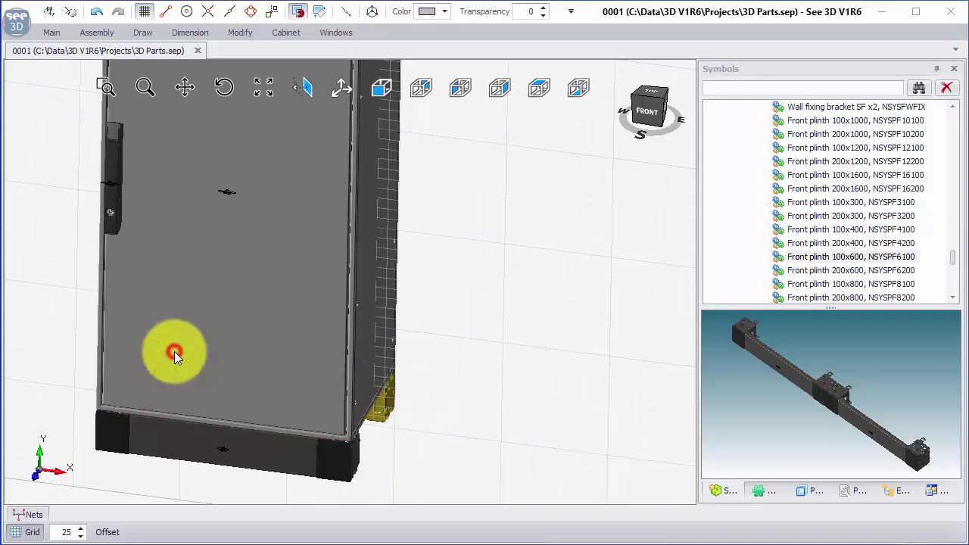
Attach the 2 Plinth side panels 100x400, NSYSPS4100 to the open right side of the enclosure's plinth.
middle_click_drag(558, 405, 471, 368)
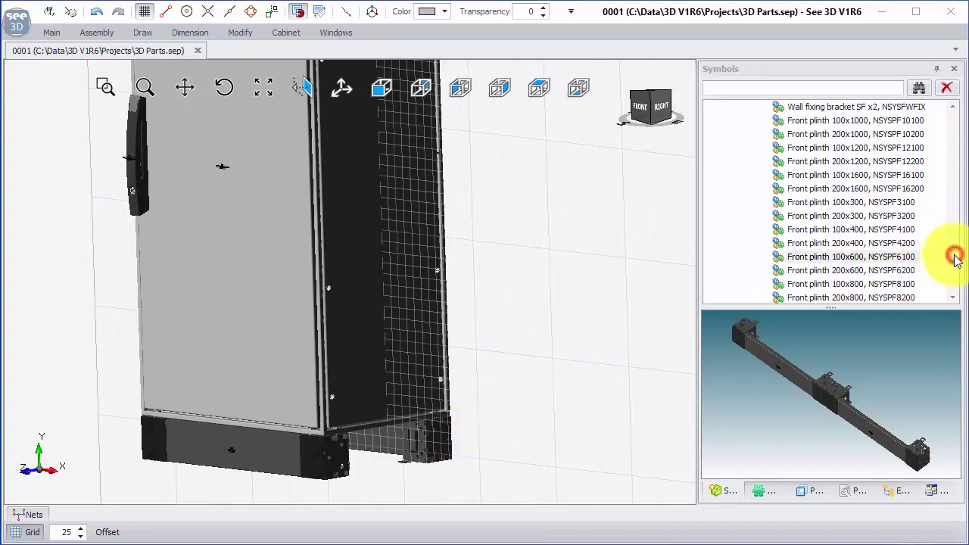
left_click_drag(956, 259, 958, 271)
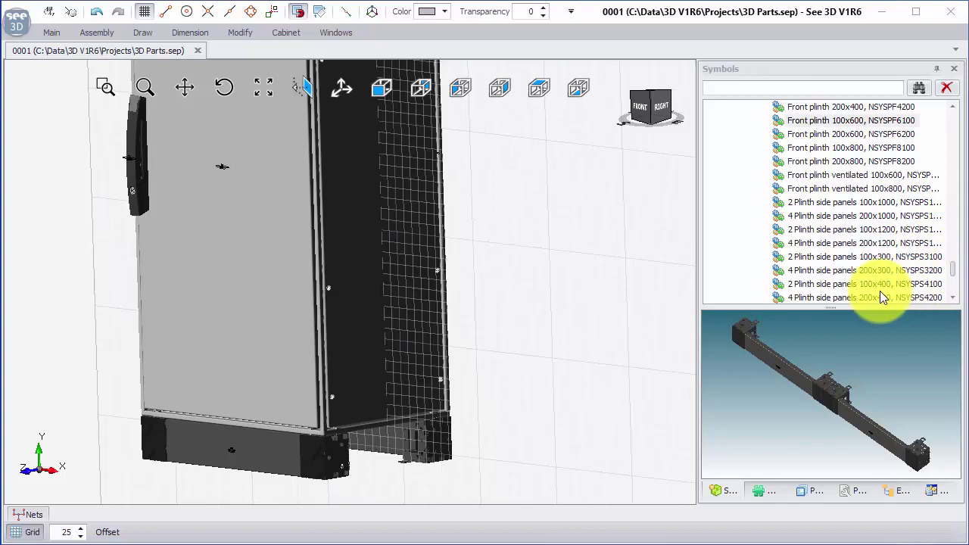
left_click_drag(878, 285, 447, 449)
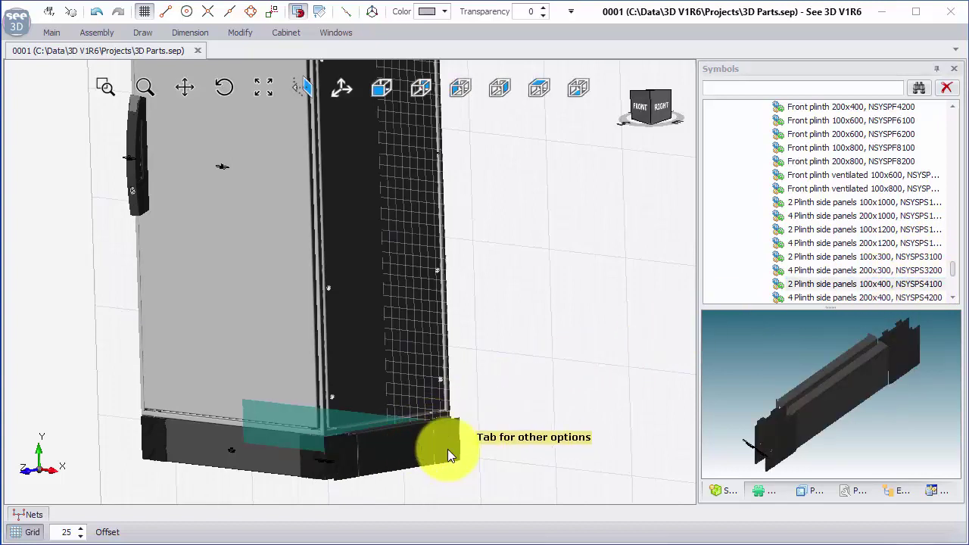
middle_click_drag(434, 447, 436, 467)
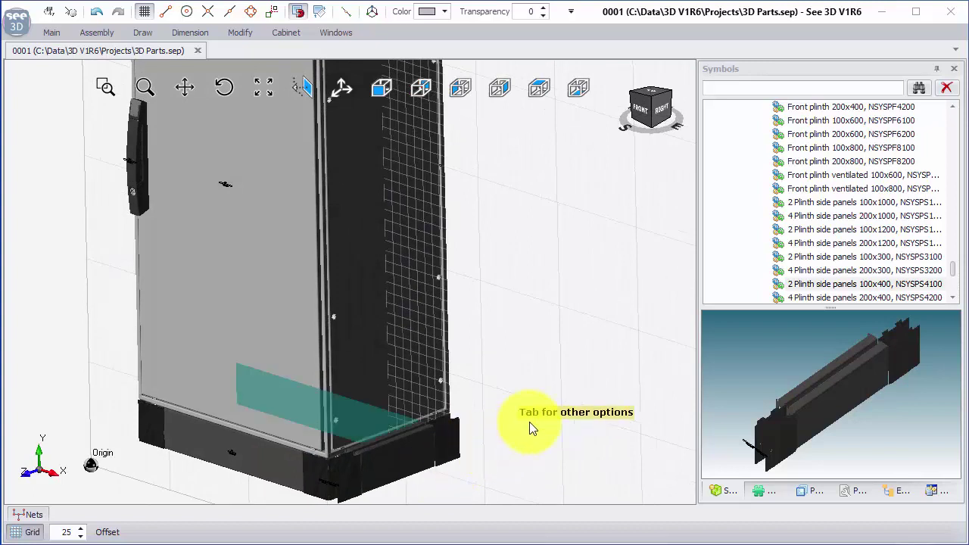
Move one of the two plinth side panels from the plinth's right side onto its open left side.
left_click_drag(530, 428, 370, 475)
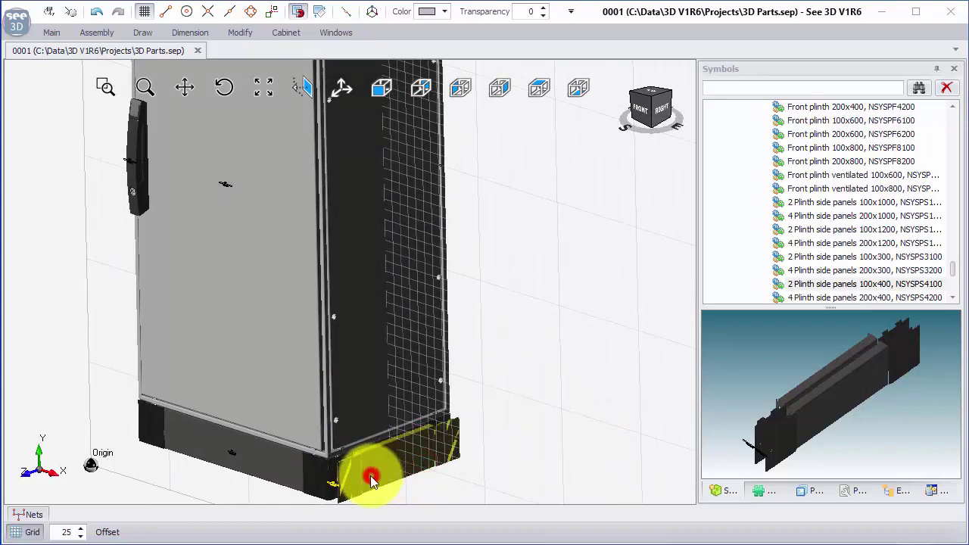
left_click(370, 477)
middle_click_drag(156, 441, 247, 435)
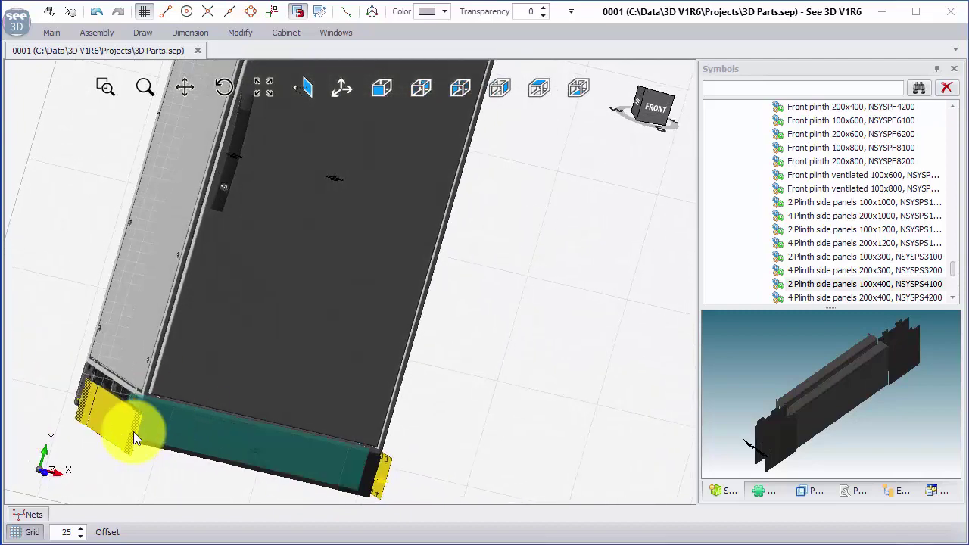
left_click_drag(133, 432, 122, 400)
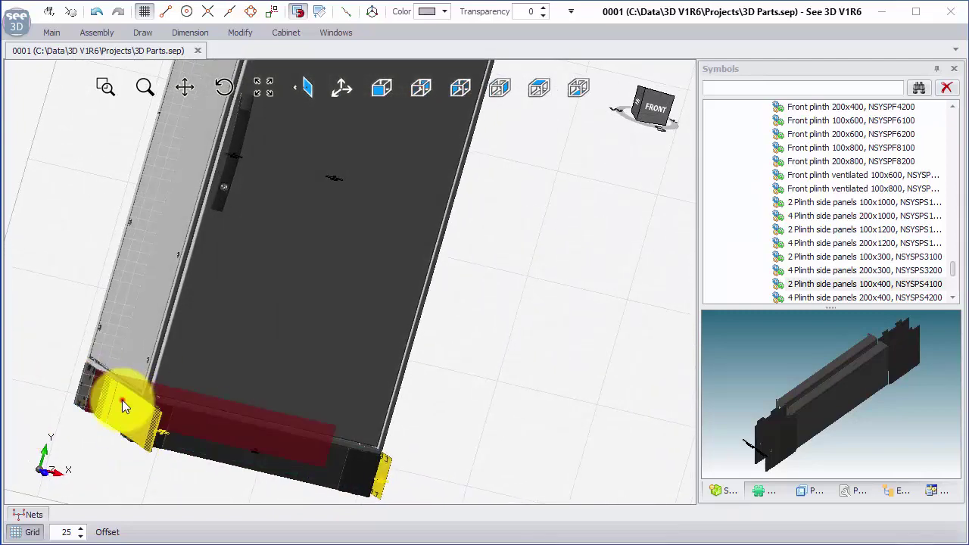
left_click(122, 400)
left_click(480, 371)
middle_click_drag(610, 286, 440, 345)
scroll(413, 297, "down", 3)
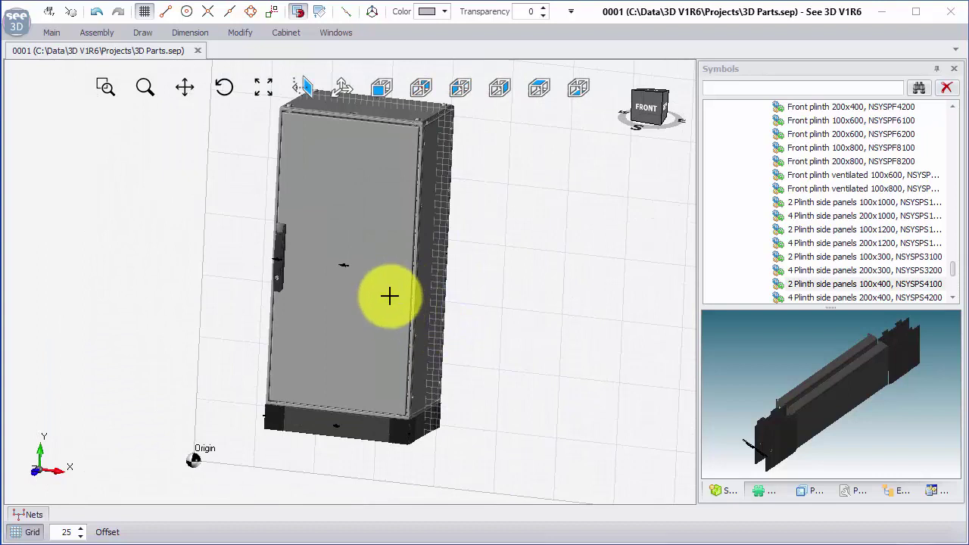
Load the drawing's structure in the Explorer to hide the enclosure's front door, and turn off the grid.
left_click(349, 300)
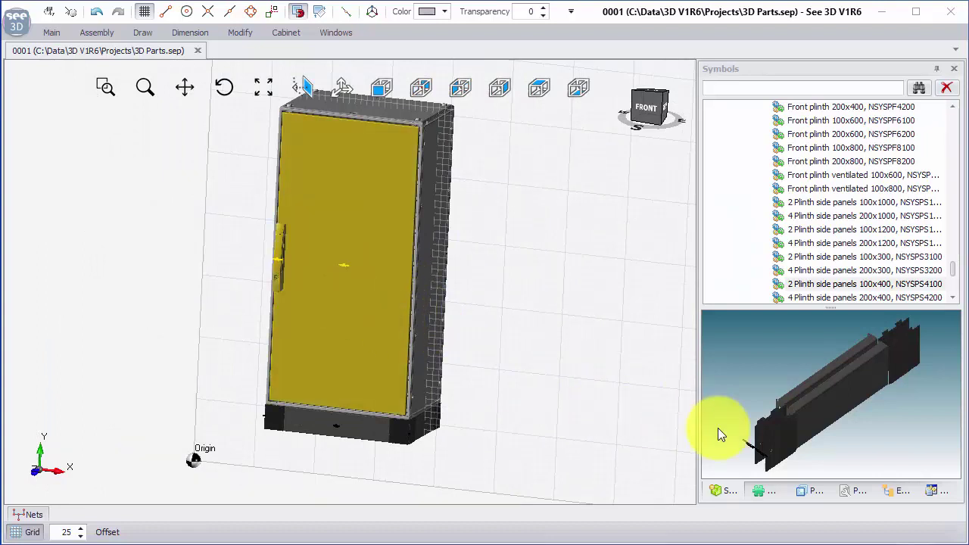
left_click(896, 490)
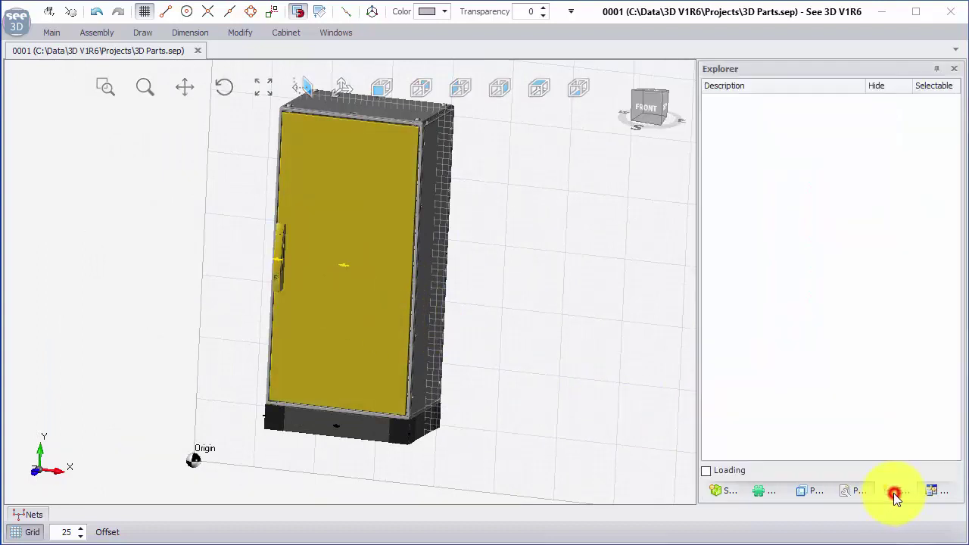
left_click(706, 472)
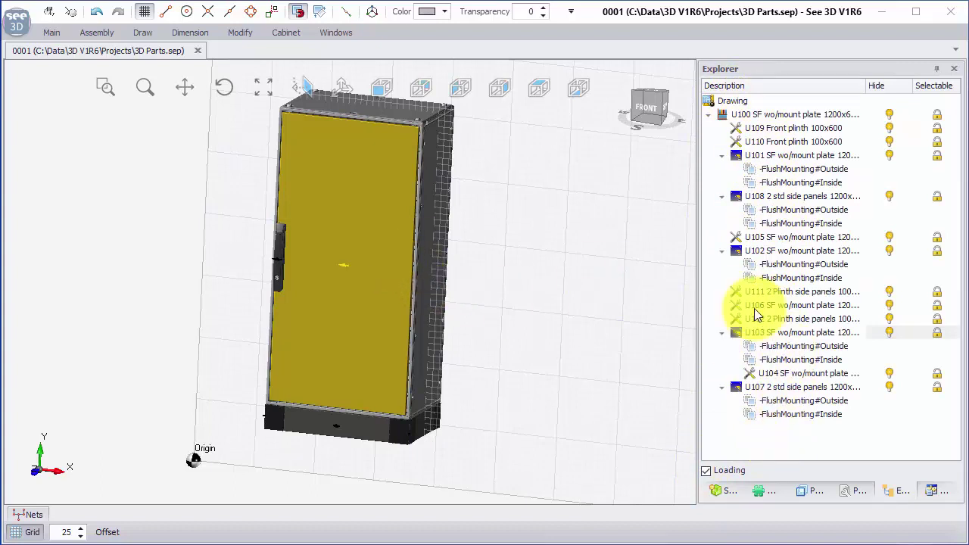
left_click(780, 333)
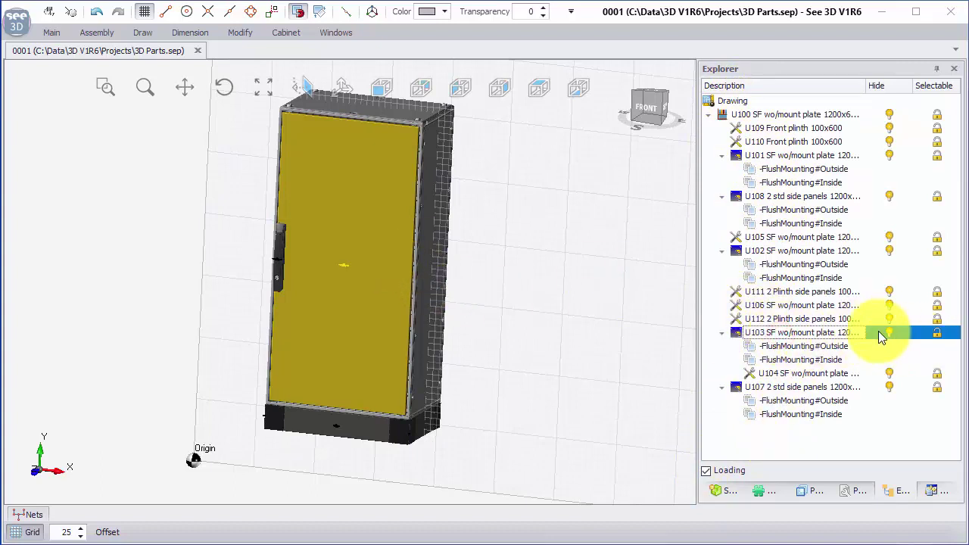
left_click(890, 334)
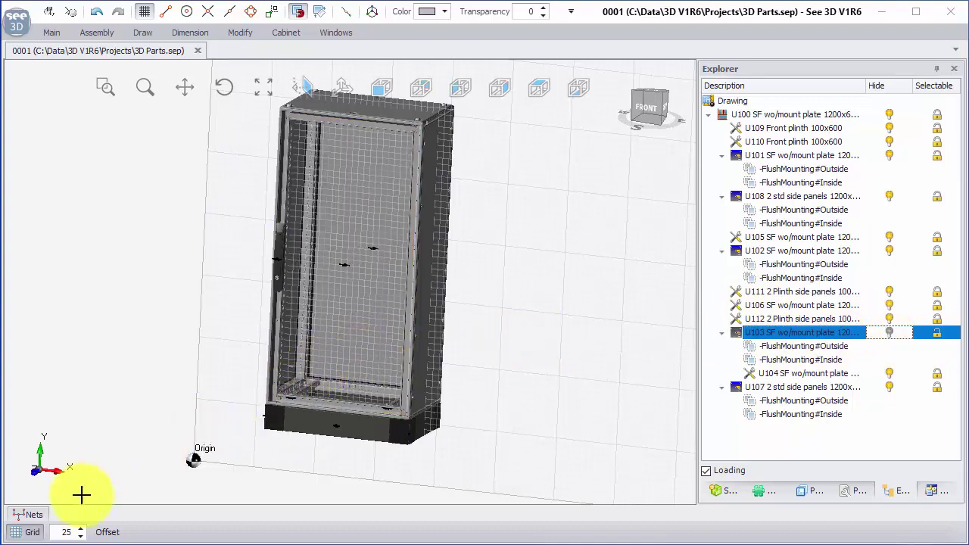
left_click(32, 535)
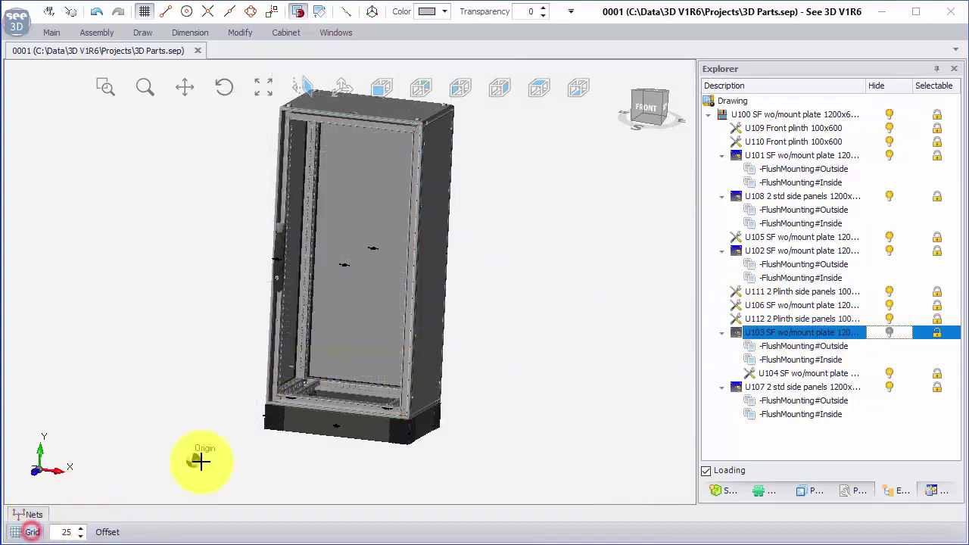
mouse_move(318, 349)
middle_mouse_down()
mouse_move(292, 356)
mouse_move(311, 353)
middle_mouse_up()
mouse_move(312, 354)
left_mouse_down()
mouse_move(313, 346)
mouse_move(310, 364)
left_mouse_up()
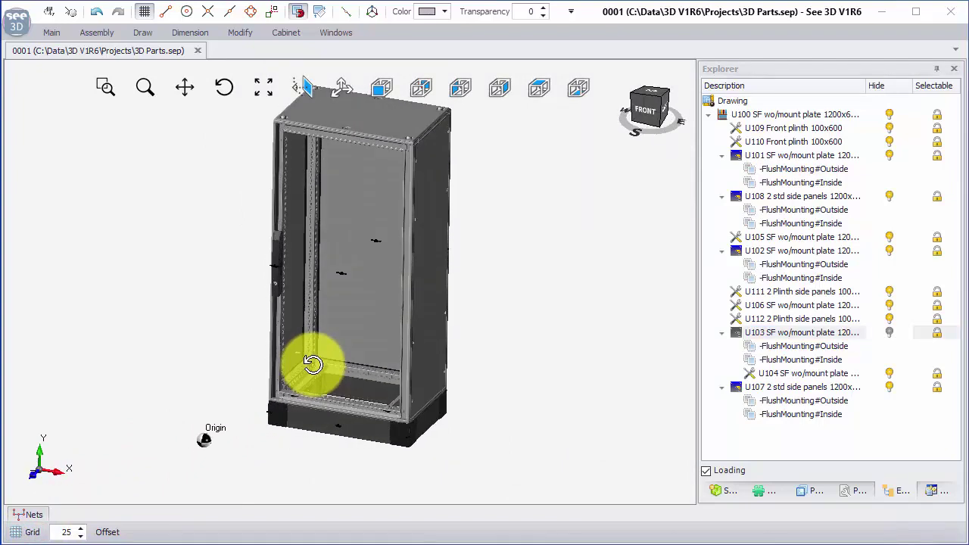
Fit the 1 entry cab gland pla 600x400 SF symbol into the enclosure's bottom opening.
left_click(721, 491)
scroll(825, 249, "up", 1)
scroll(825, 248, "up", 8)
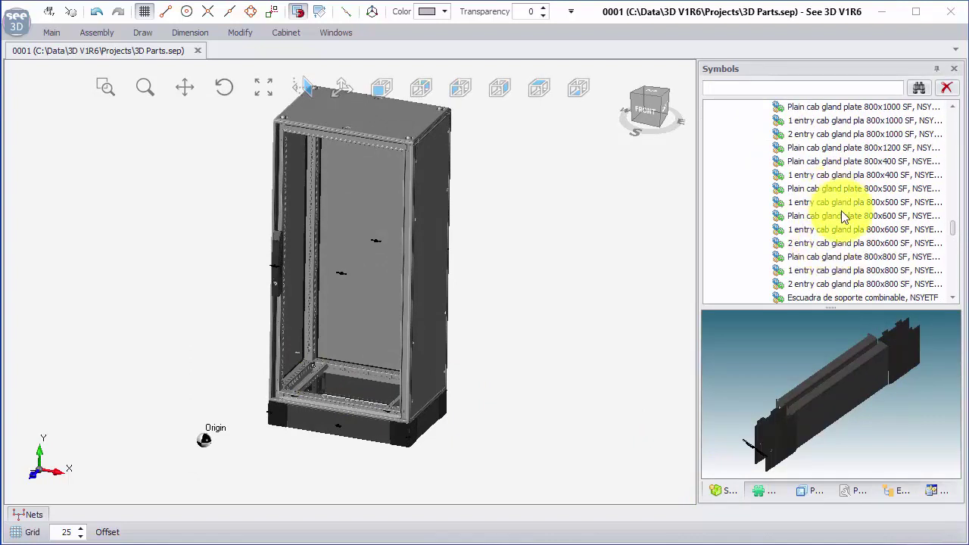
scroll(856, 194, "up", 1)
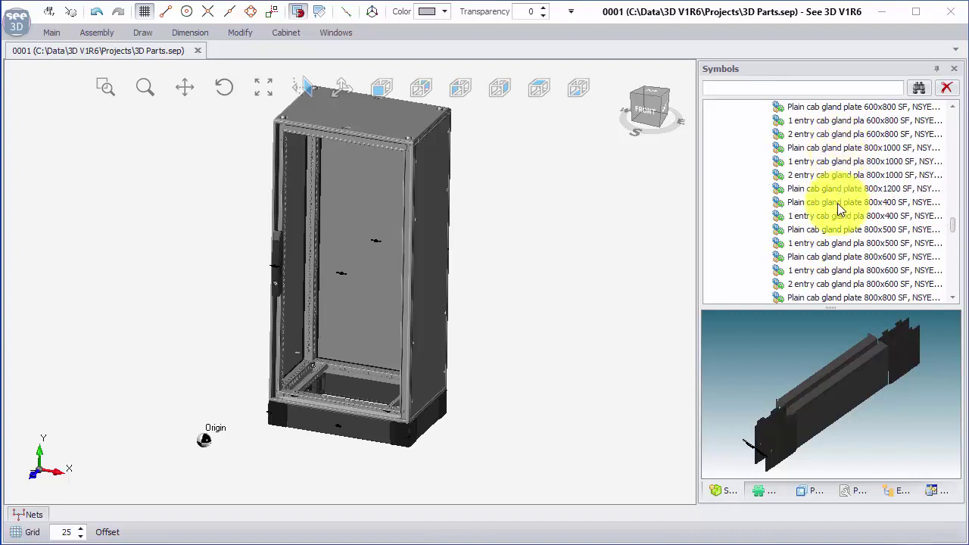
scroll(838, 203, "up", 3)
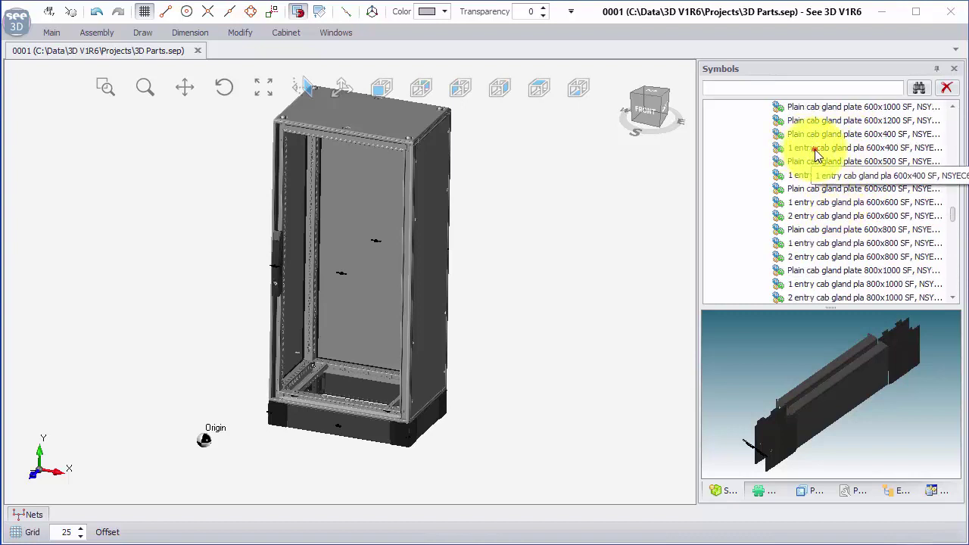
left_click_drag(805, 149, 320, 393)
left_click(321, 394)
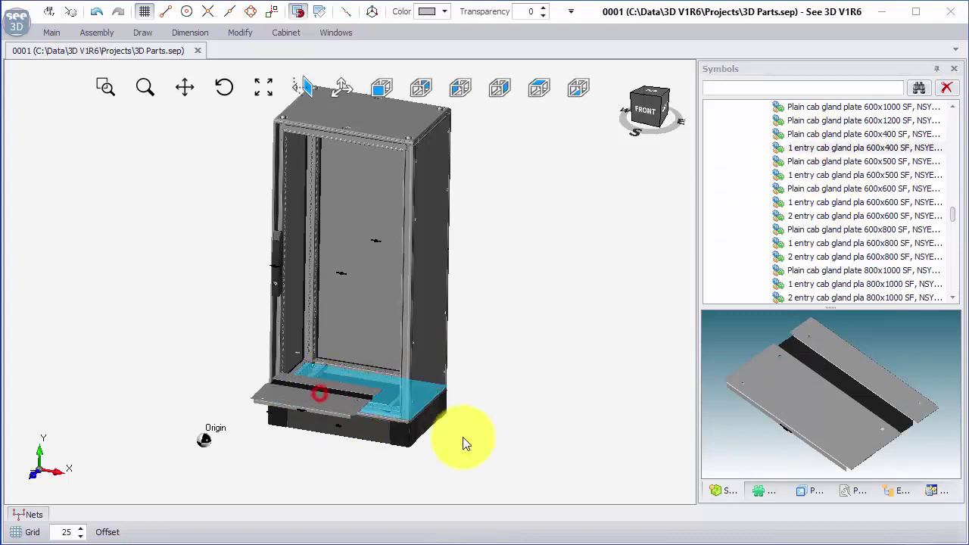
key("Escape")
scroll(344, 397, "up", 5)
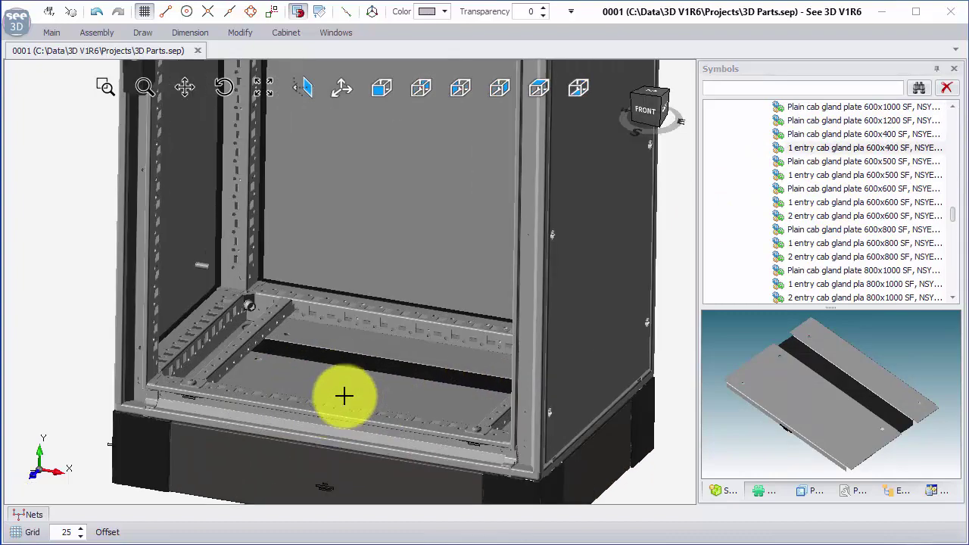
mouse_move(389, 410)
middle_mouse_down()
mouse_move(389, 398)
mouse_move(381, 405)
middle_mouse_up()
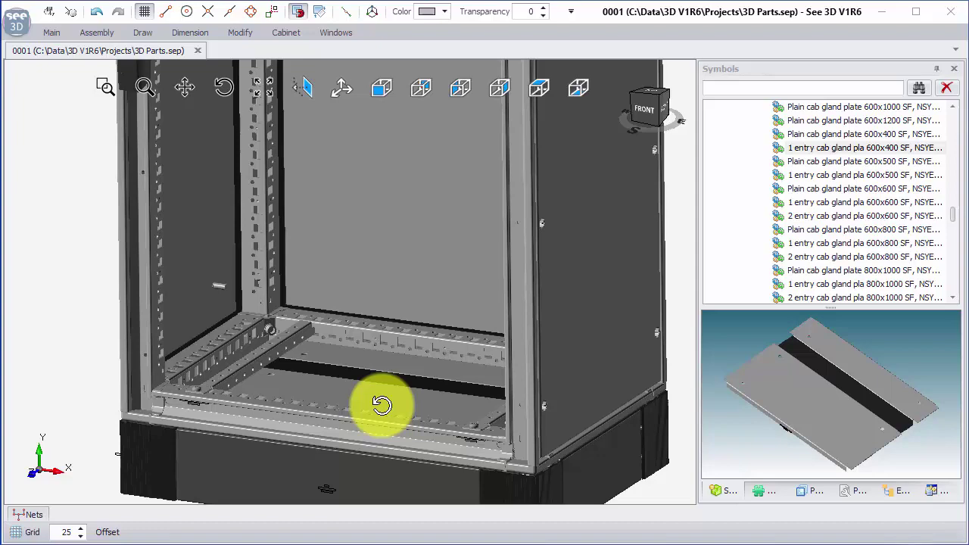
scroll(381, 404, "down", 6)
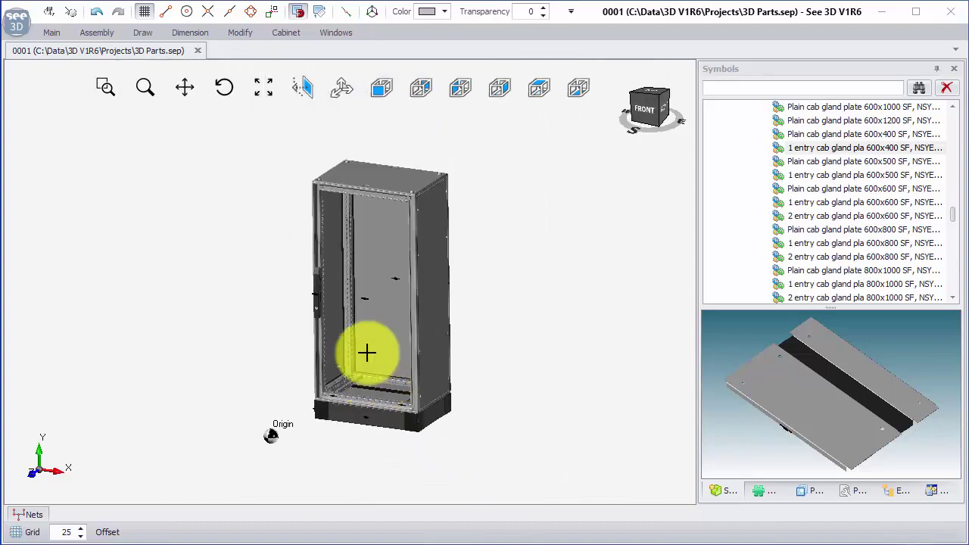
mouse_move(368, 351)
middle_mouse_down()
mouse_move(374, 343)
mouse_move(364, 357)
mouse_move(371, 353)
middle_mouse_up()
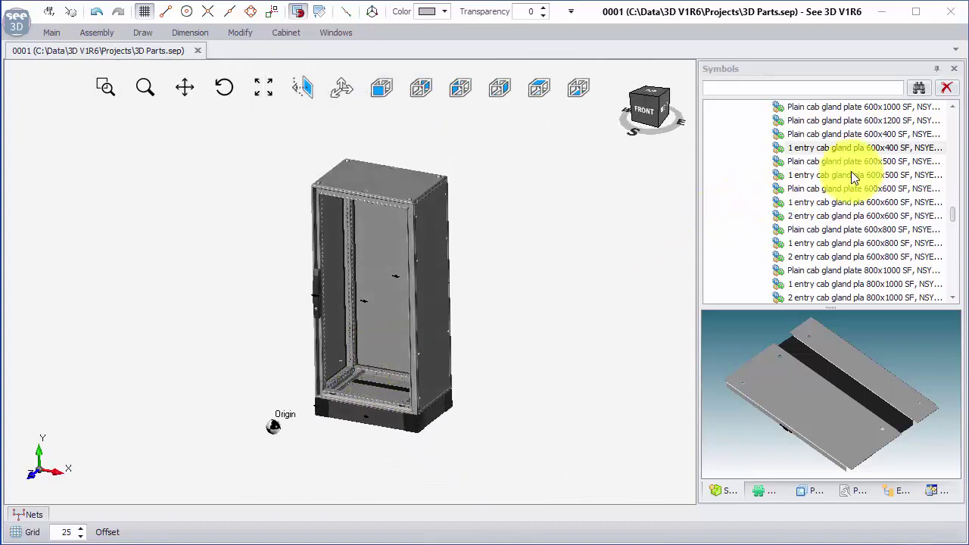
Find the Galvanised mount plate 1200x600 symbol among the FS STEEL PLAIN M. PLAT mounting plates under Common Accessories.
left_click_drag(952, 218, 963, 135)
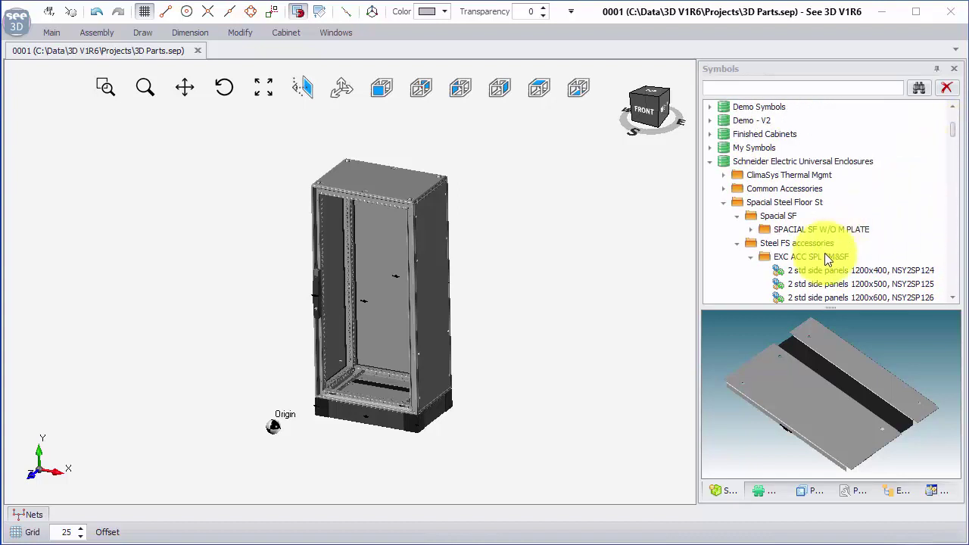
left_click(751, 256)
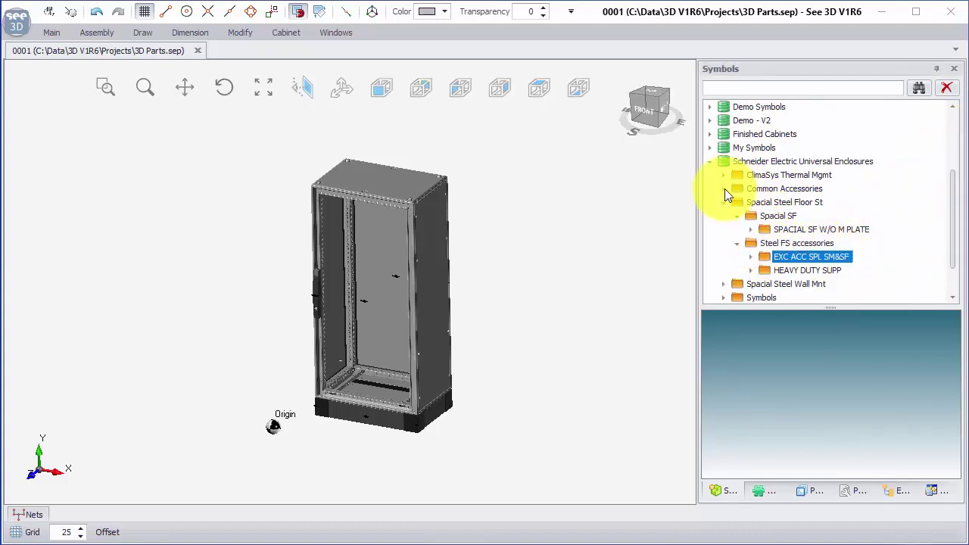
left_click(723, 189)
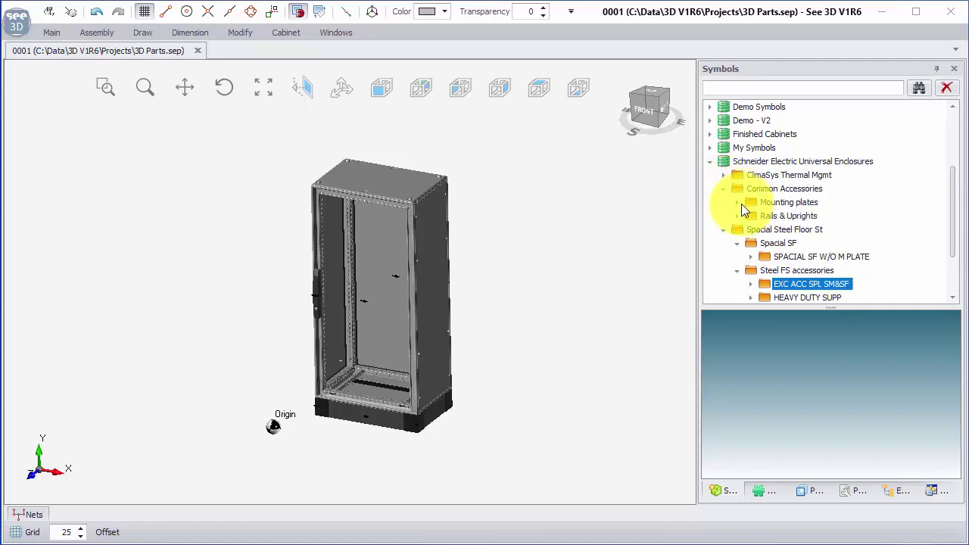
left_click(739, 203)
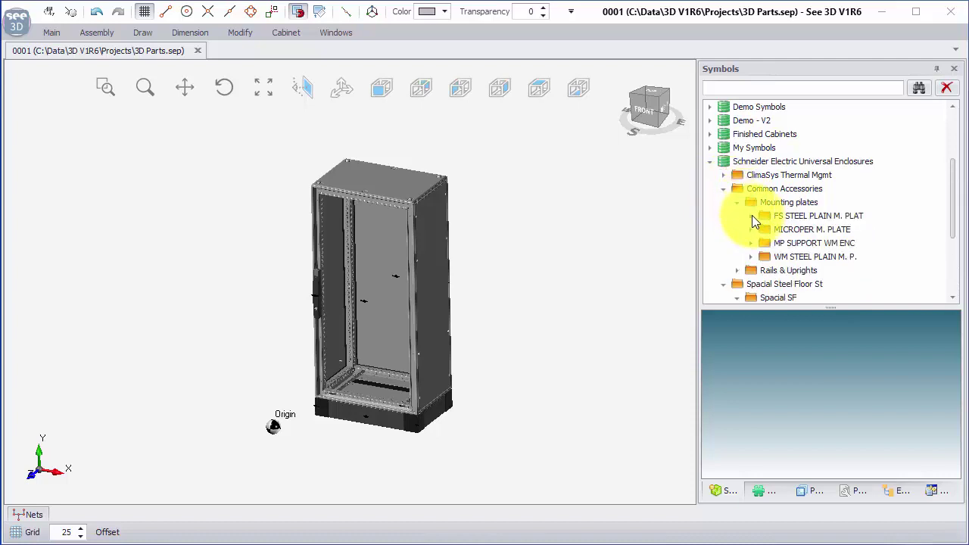
left_click(751, 216)
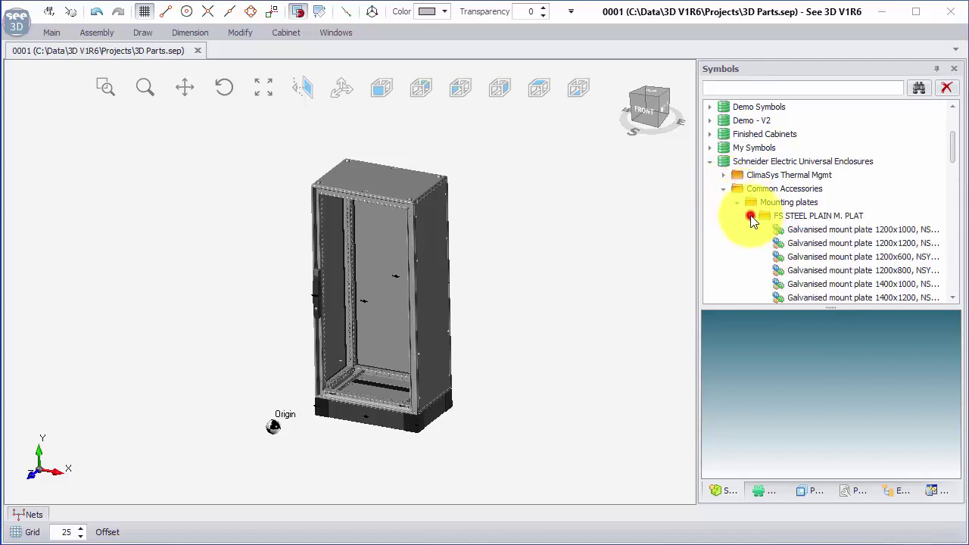
left_click(870, 256)
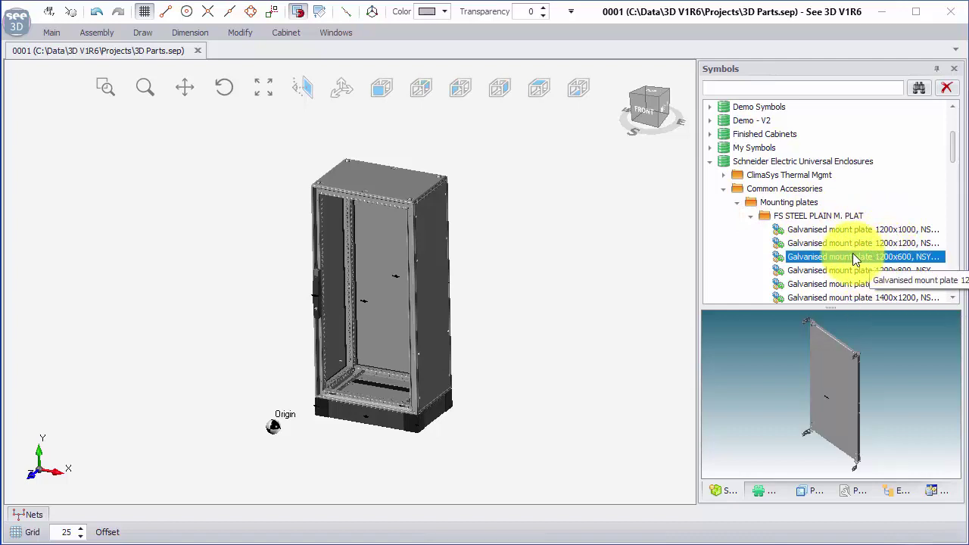
Insert the Galvanised mount plate 1200x600 into the enclosure, snapping its lower bracket to a hole in the bottom depth rail.
left_click_drag(854, 257, 340, 49)
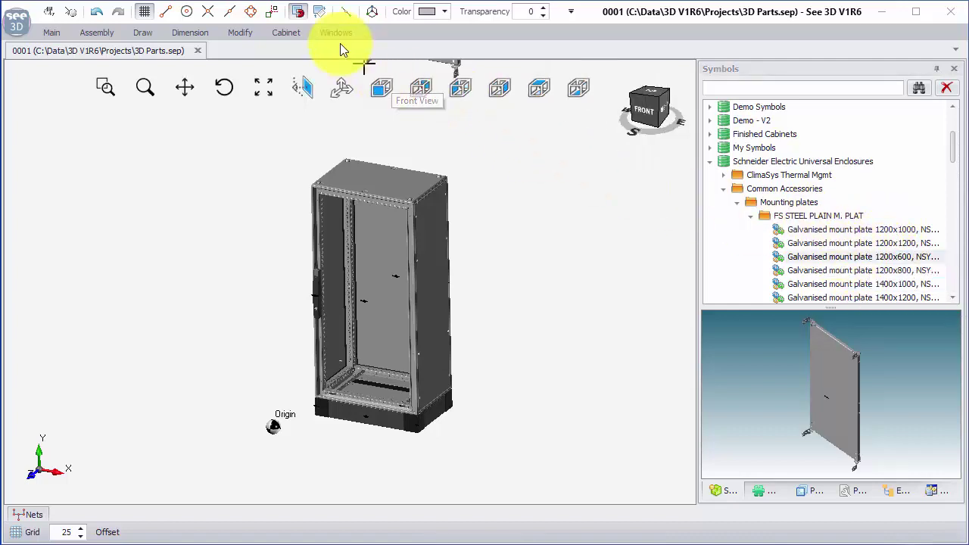
left_click(306, 19)
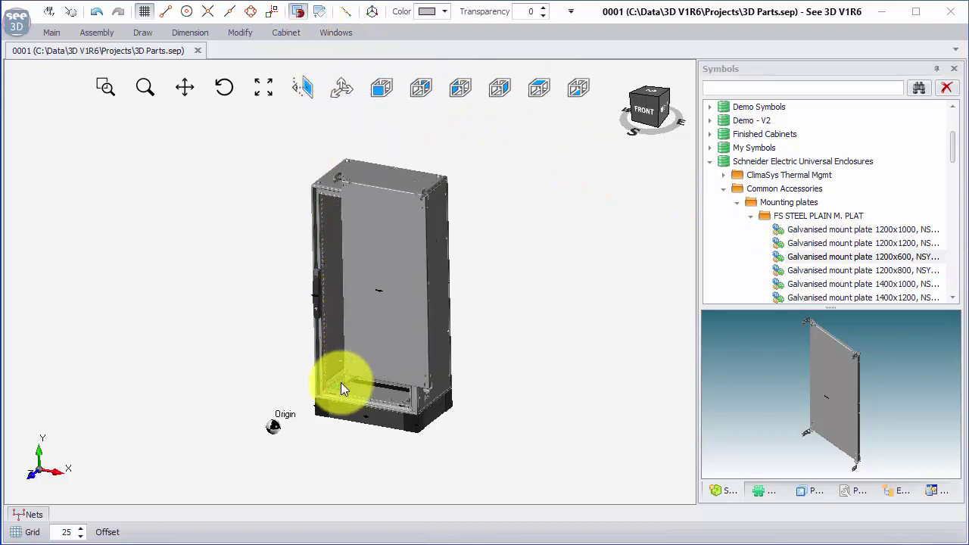
scroll(341, 382, "up", 3)
scroll(341, 383, "up", 2)
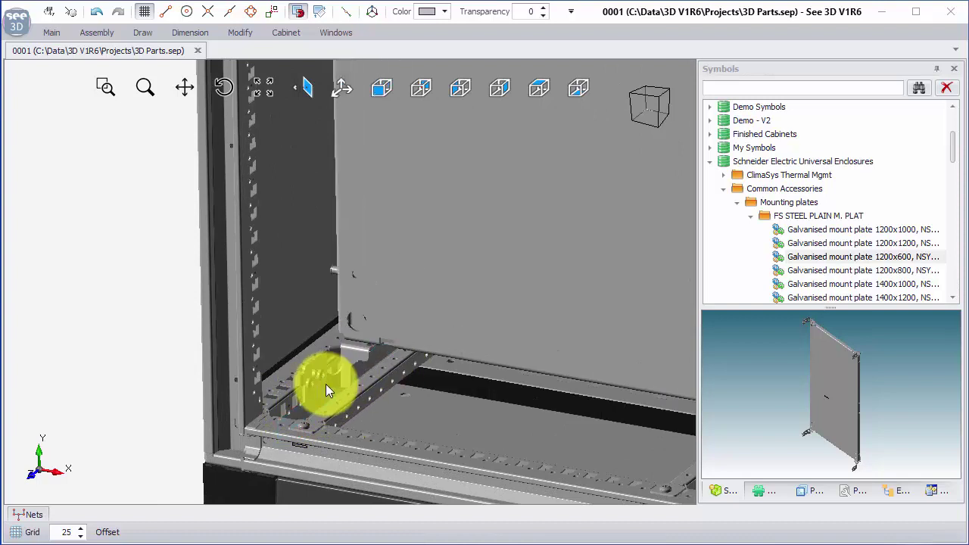
left_click(314, 395)
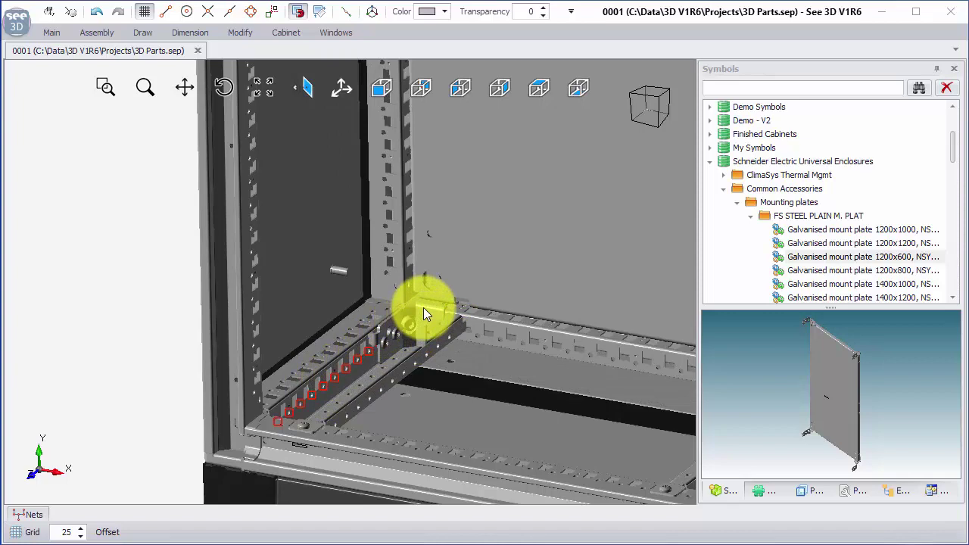
scroll(303, 387, "up", 2)
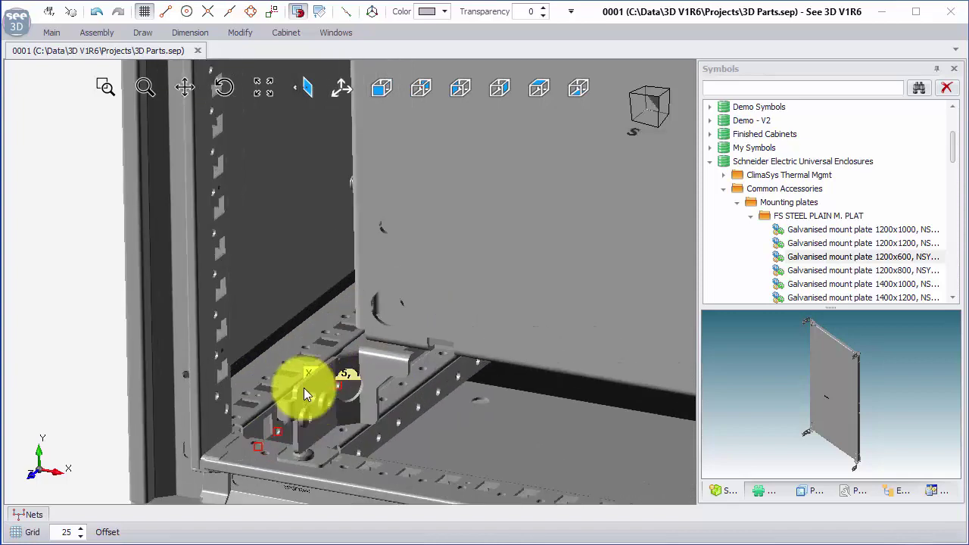
scroll(304, 387, "up", 2)
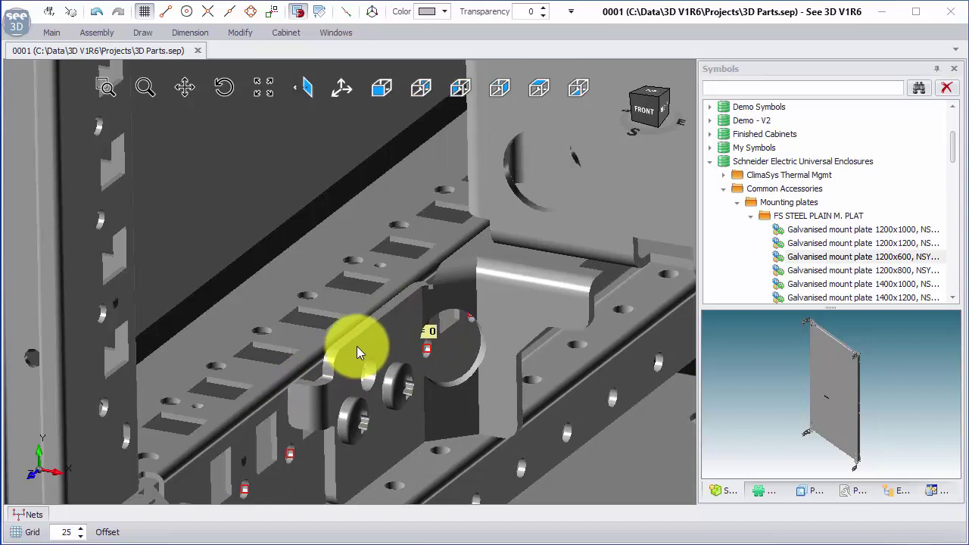
left_click(359, 352)
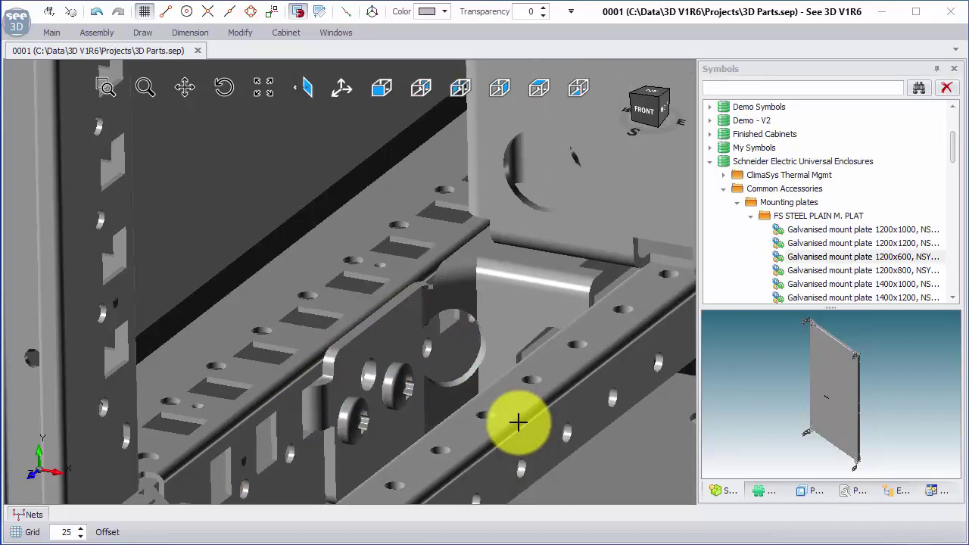
Move the mounting plate further back along the bottom depth rail, using its lower bracket as the reference.
scroll(409, 388, "down", 3)
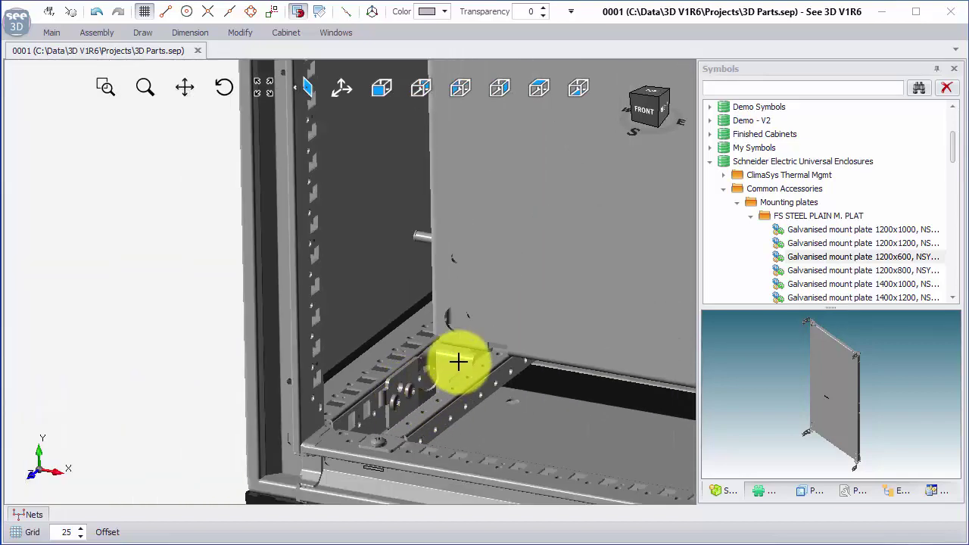
scroll(459, 362, "down", 3)
middle_click_drag(543, 351, 317, 313)
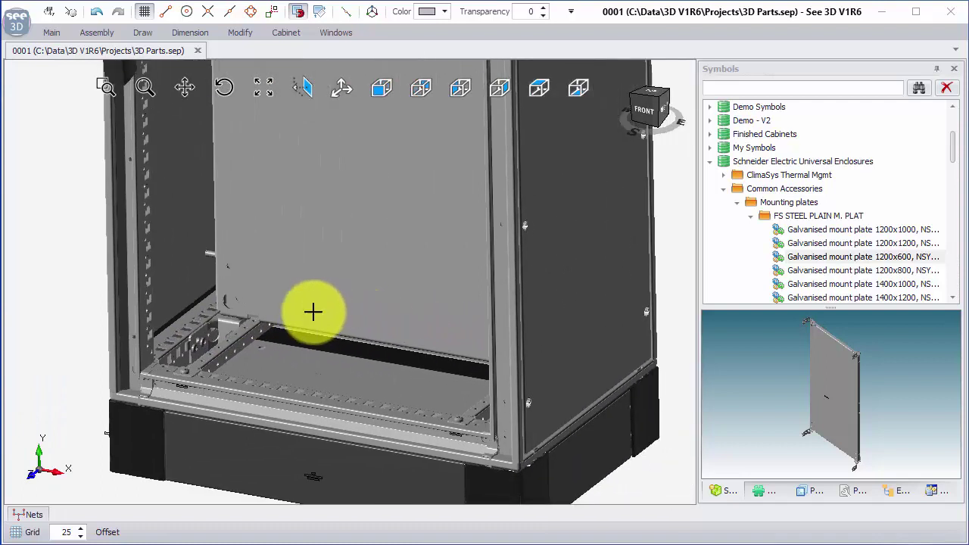
left_click(280, 283)
left_click(271, 284)
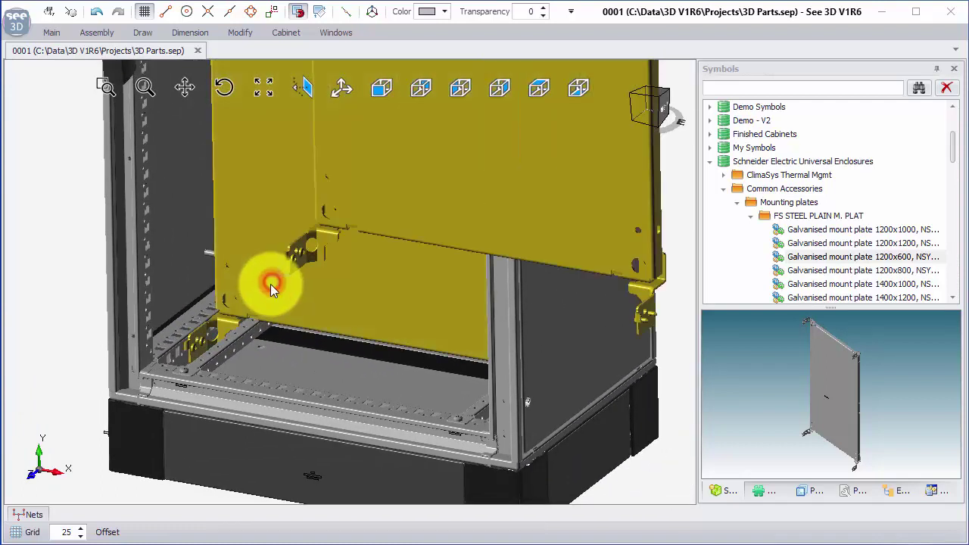
left_click_drag(188, 362, 212, 328)
mouse_move(297, 351)
middle_mouse_down()
mouse_move(277, 368)
mouse_move(266, 357)
mouse_move(301, 344)
middle_mouse_up()
scroll(292, 346, "down", 3)
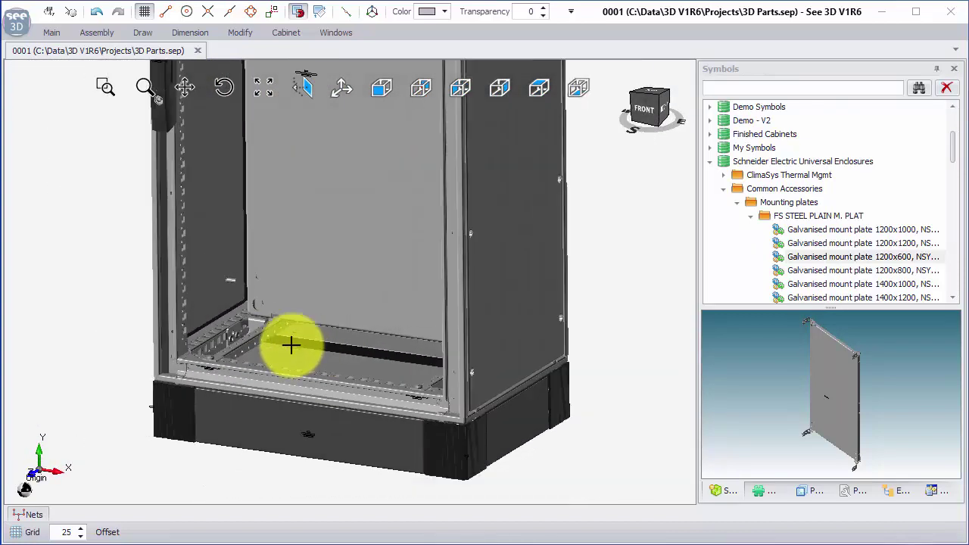
middle_click_drag(324, 303, 327, 360, "ctrl")
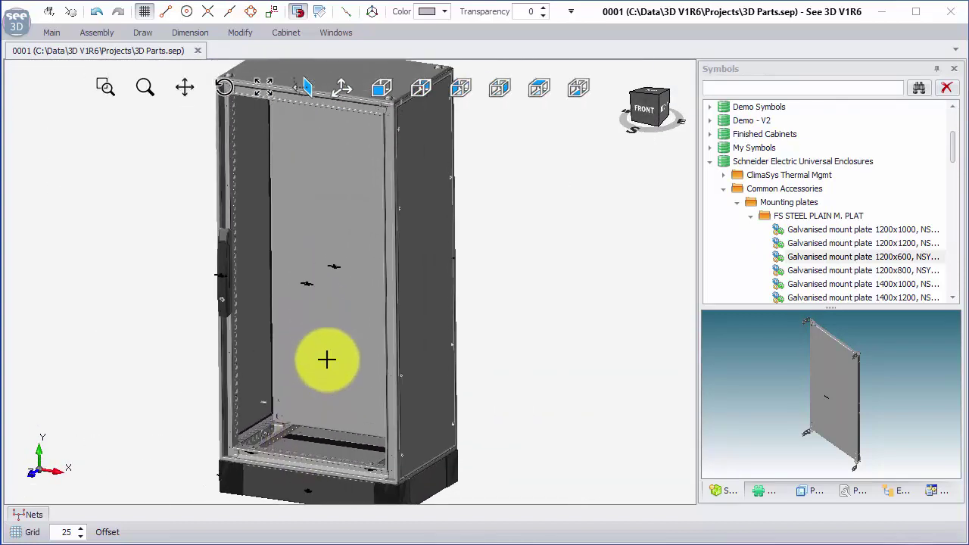
Reload the drawing's structure in the Explorer.
left_click(300, 15)
left_click(896, 496)
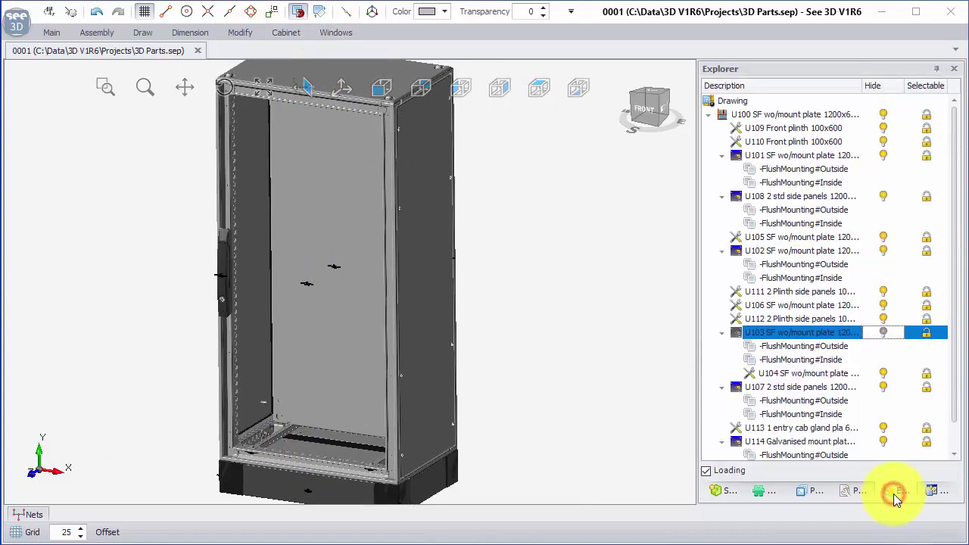
right_click(740, 104)
left_click(788, 115)
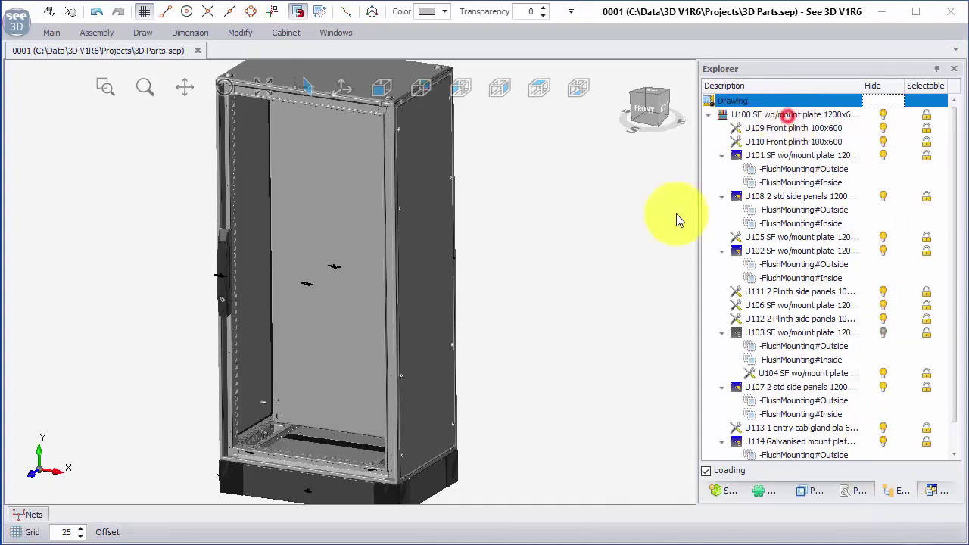